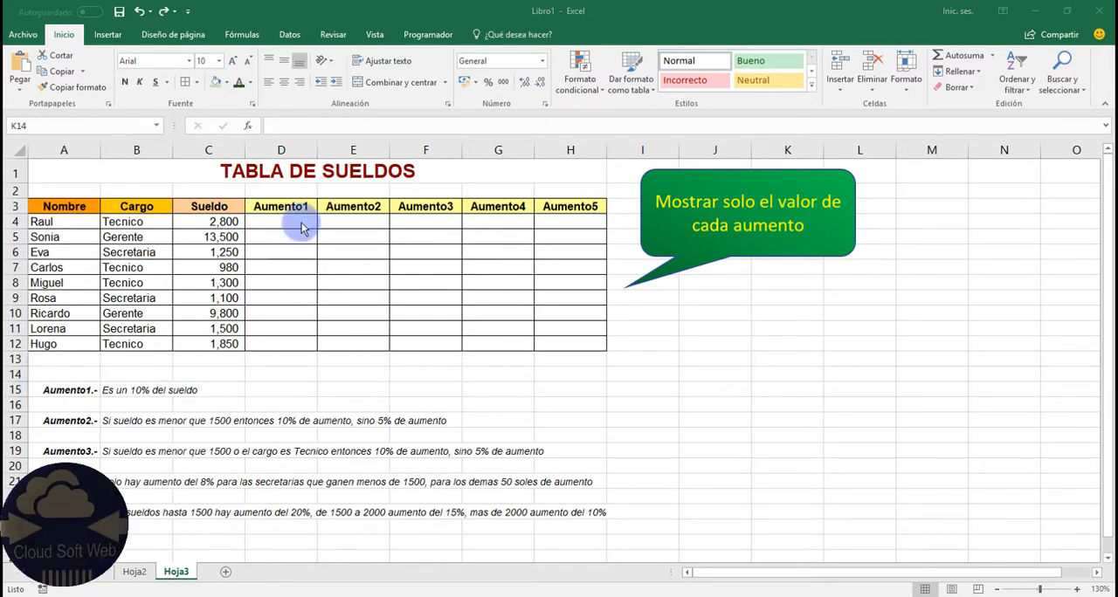
# Step: Enter =C4*10% in D4 for Aumento1 and fill the formula down through D12
pyautogui.click(292, 220)
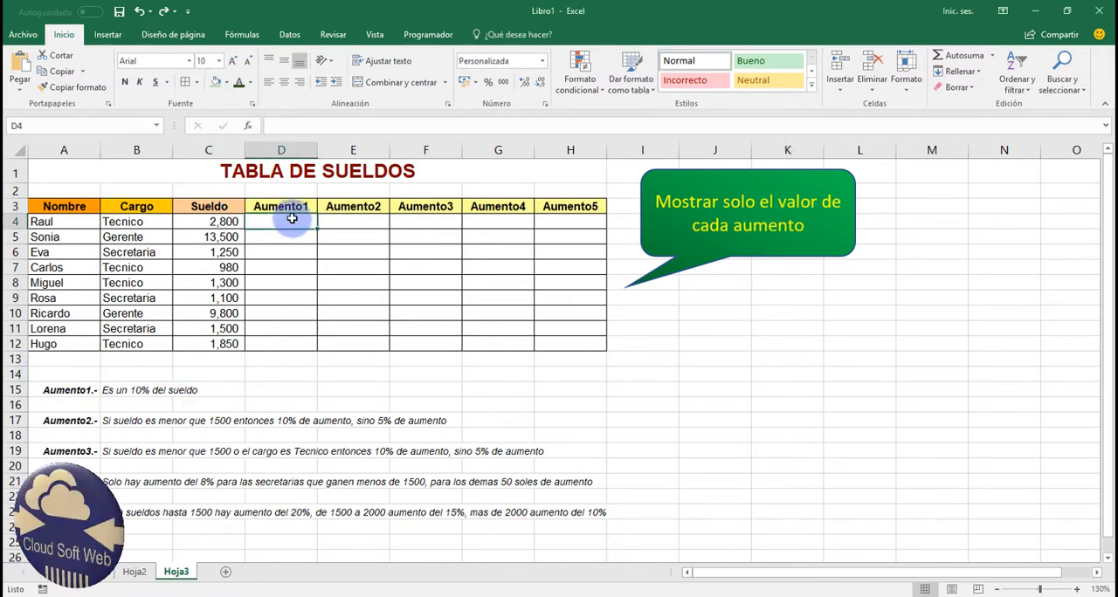
pyautogui.doubleClick(292, 220)
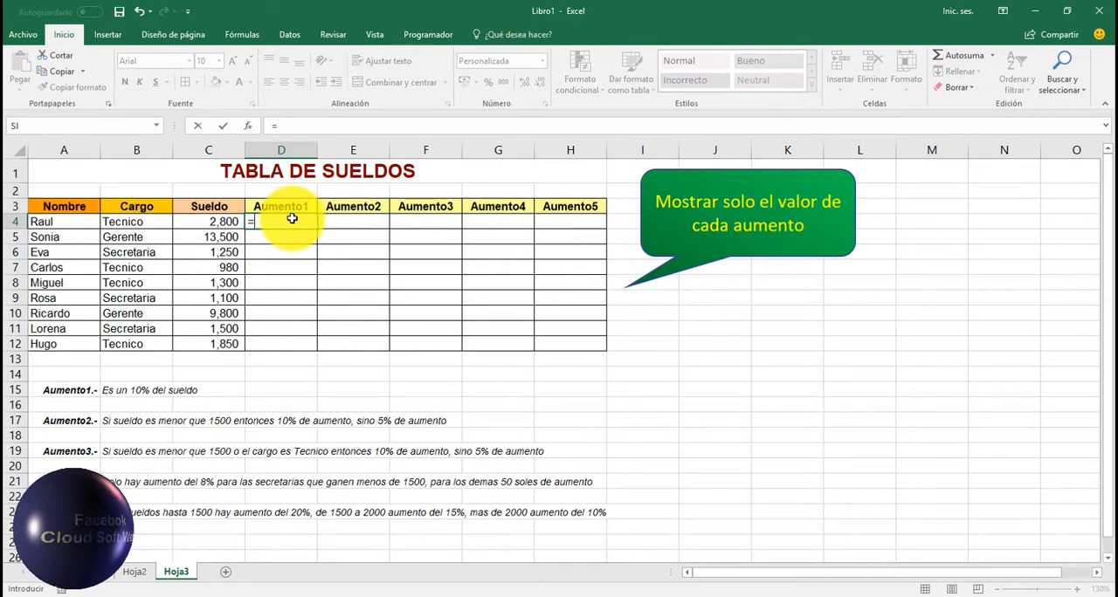
pyautogui.write('=')
pyautogui.click(220, 220)
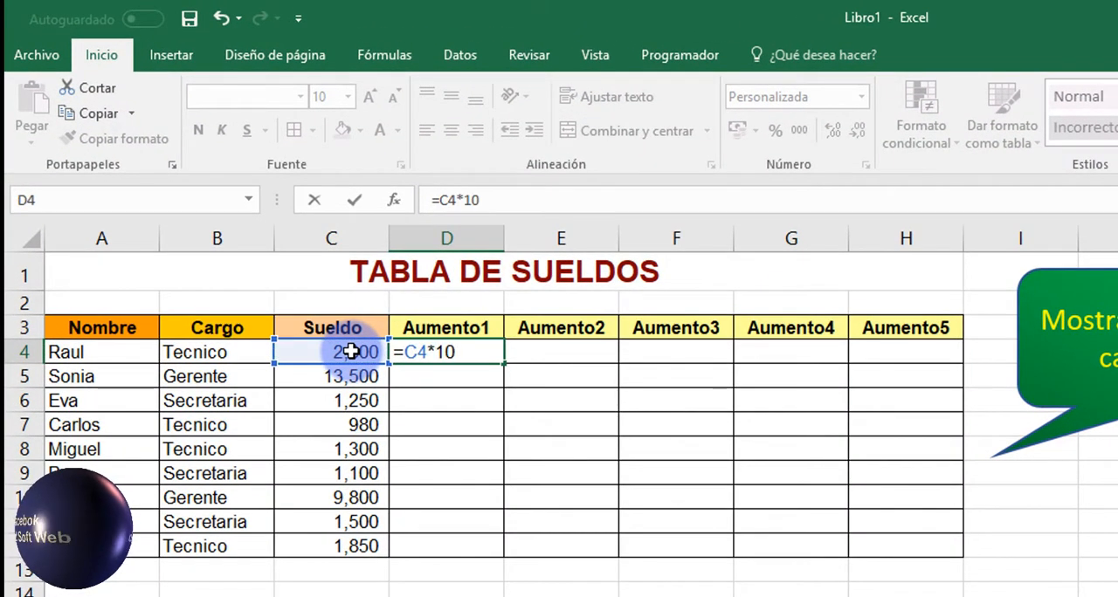
pyautogui.press('Return')
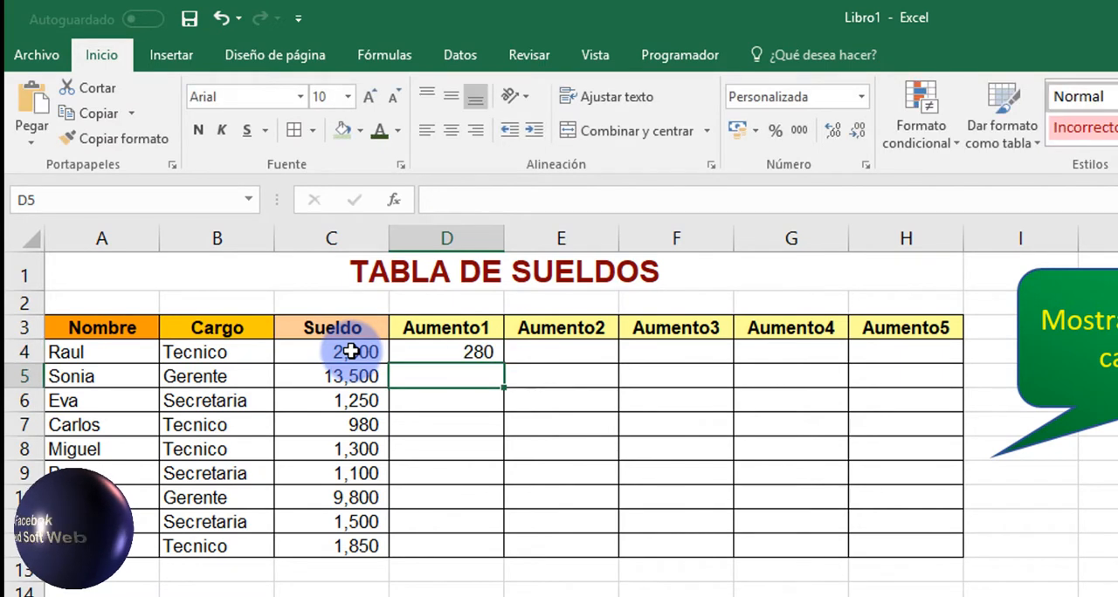
pyautogui.click(435, 356)
pyautogui.doubleClick(503, 363)
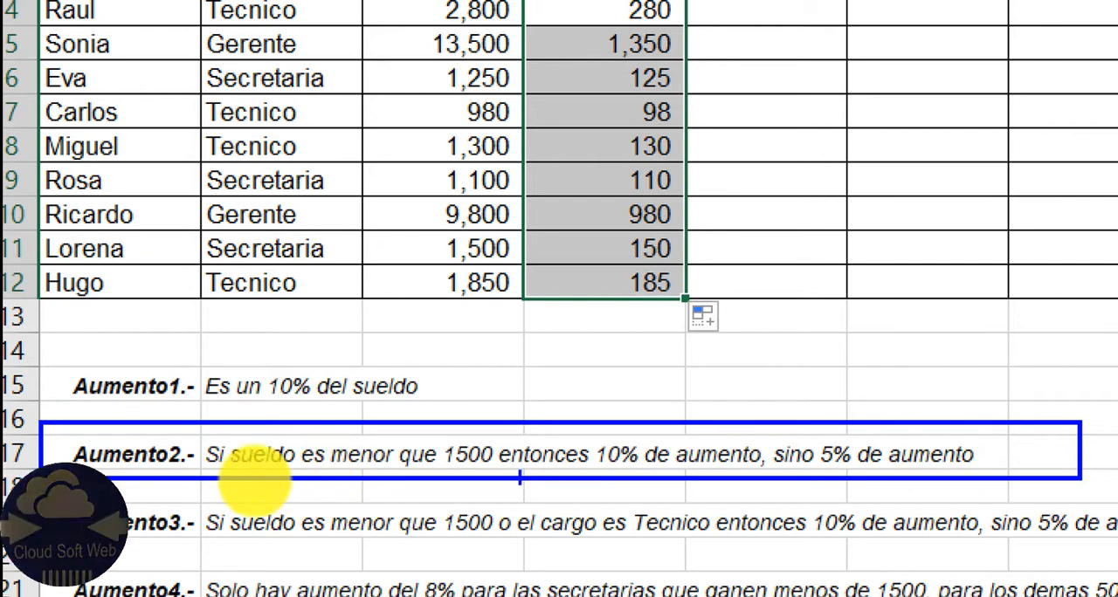
pyautogui.moveTo(230, 435)
pyautogui.mouseDown()
pyautogui.moveTo(332, 467)
pyautogui.moveTo(505, 476)
pyautogui.mouseUp()
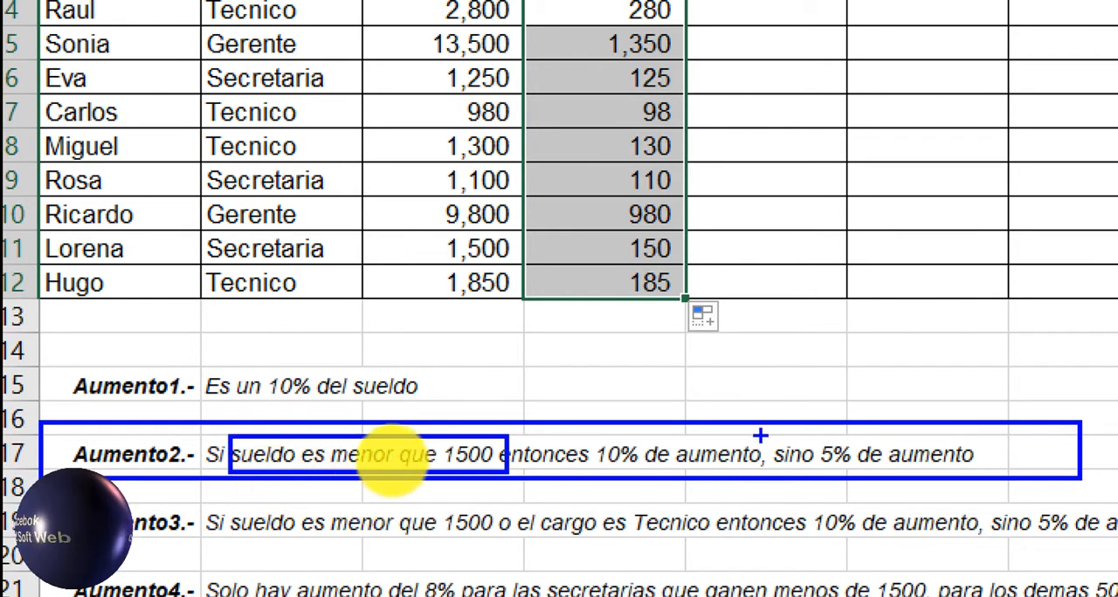
pyautogui.moveTo(760, 430)
pyautogui.mouseDown()
pyautogui.moveTo(918, 477)
pyautogui.moveTo(995, 480)
pyautogui.mouseUp()
pyautogui.press('Escape')
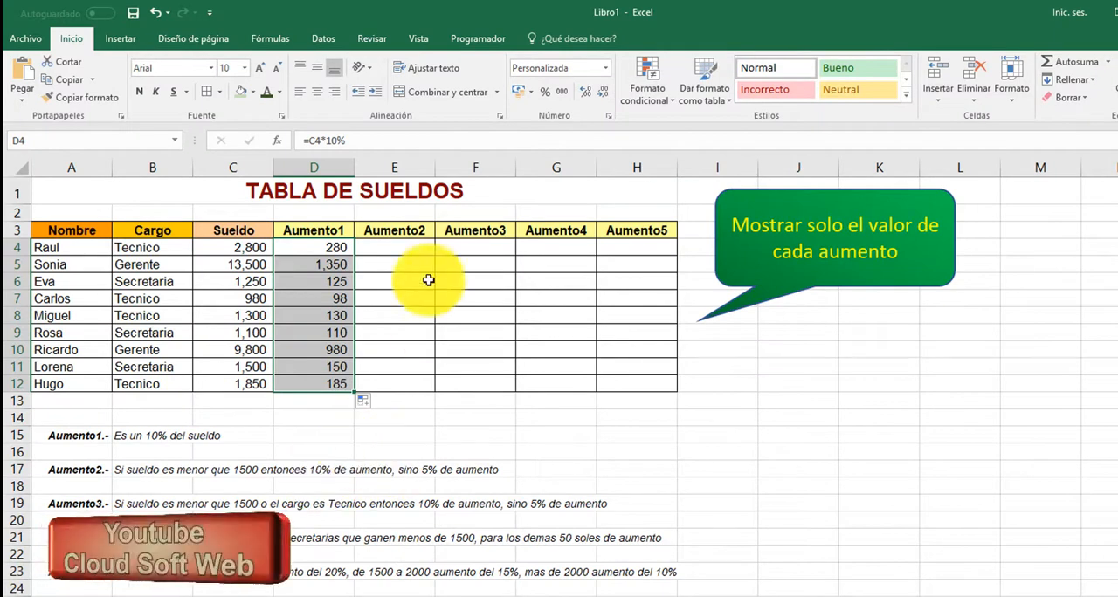
# Step: Write the Aumento2 formula =SI(C4<1500;C4*10%;C4*5%) in cell E4
pyautogui.click(398, 247)
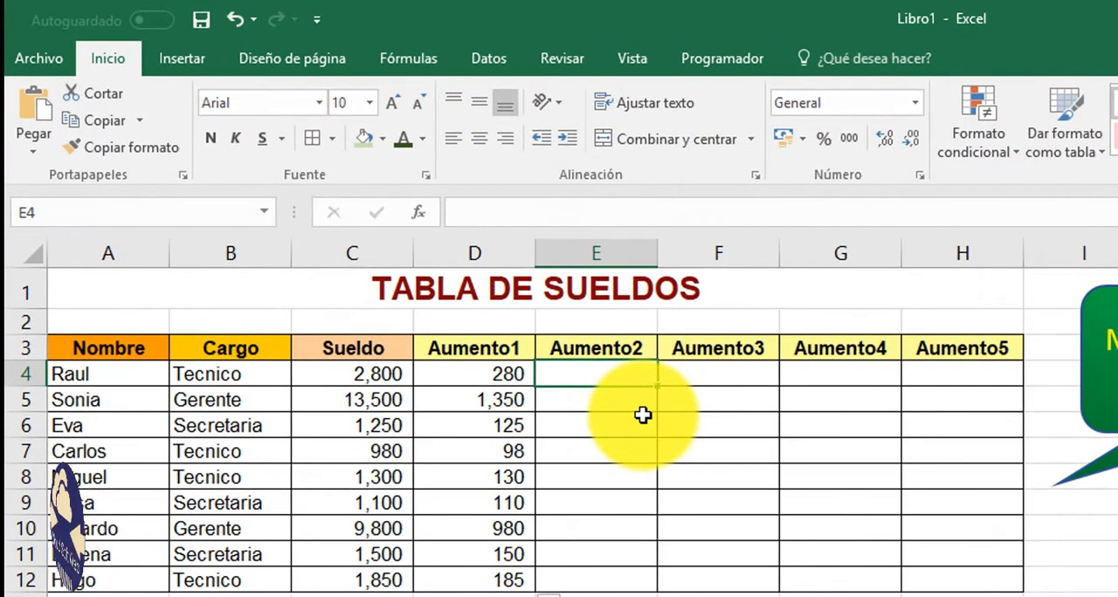
pyautogui.write('=Si(')
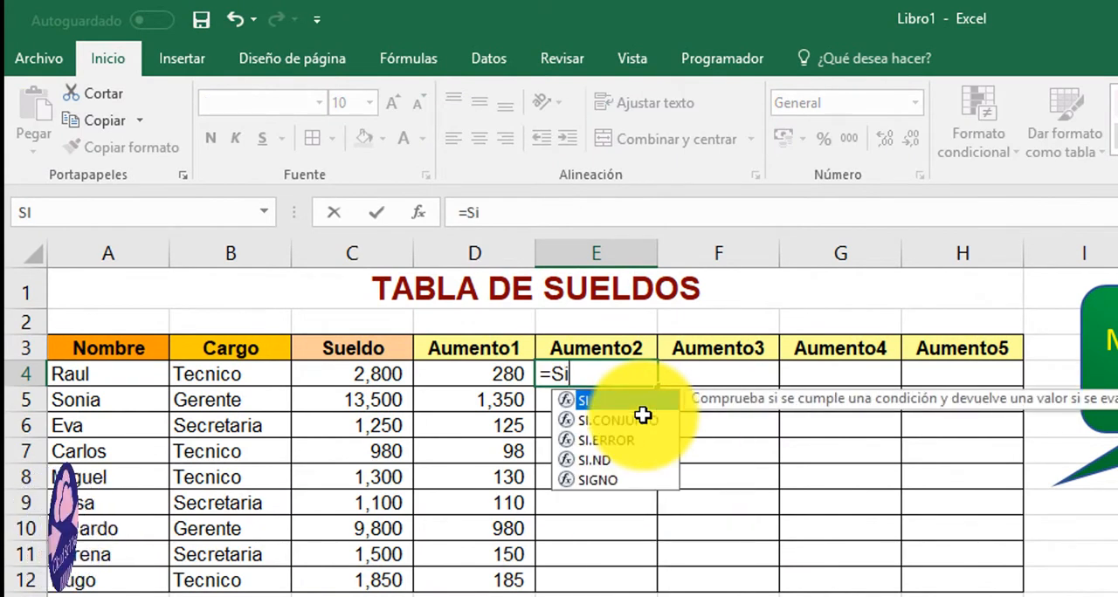
pyautogui.click(371, 372)
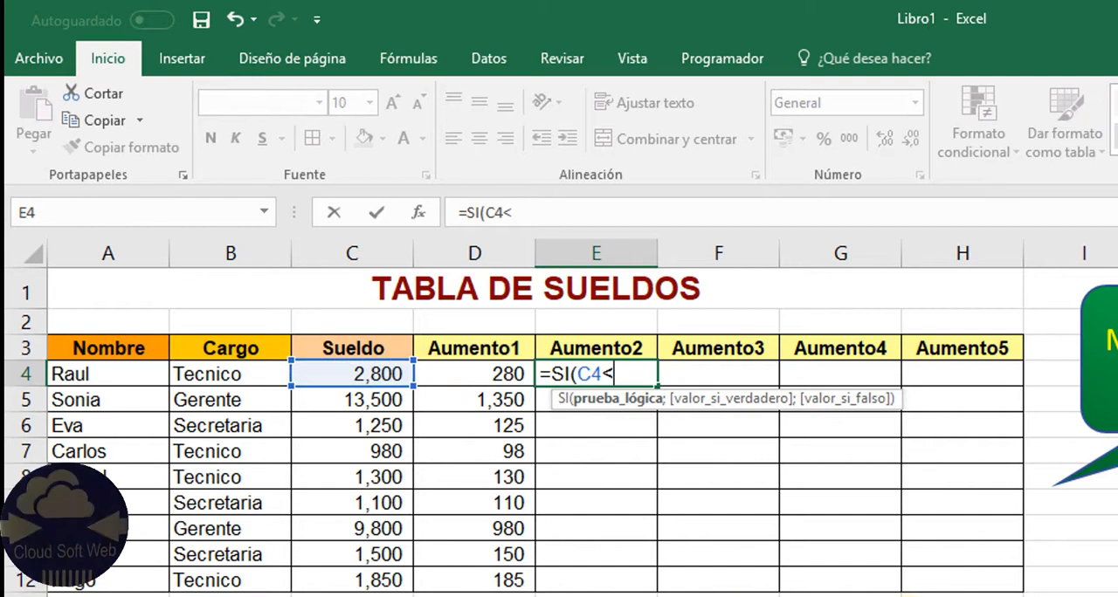
pyautogui.write('<1500;')
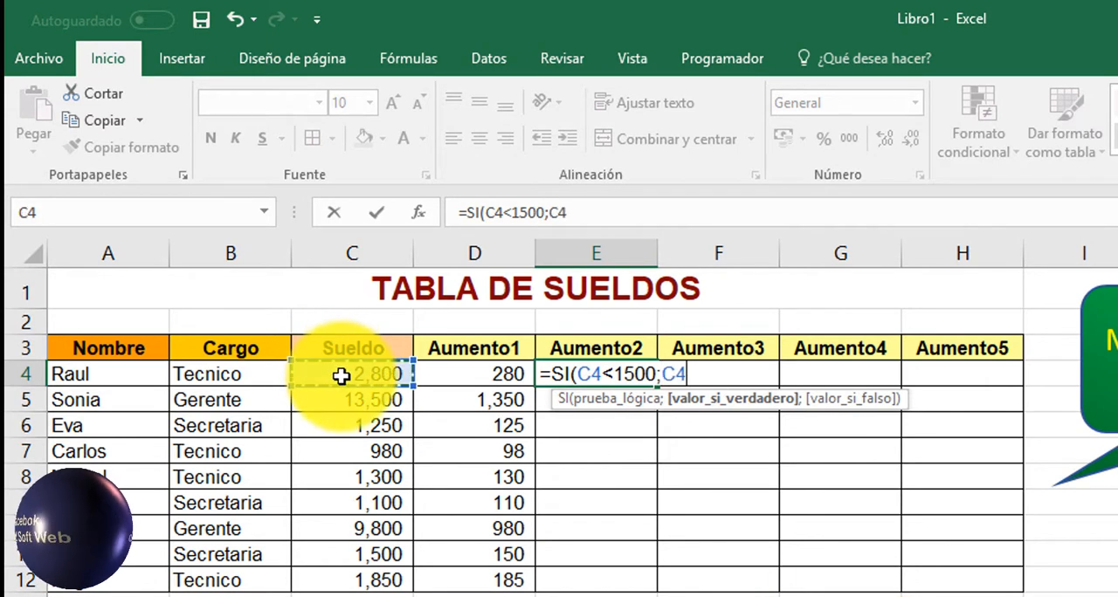
pyautogui.write('*10%;')
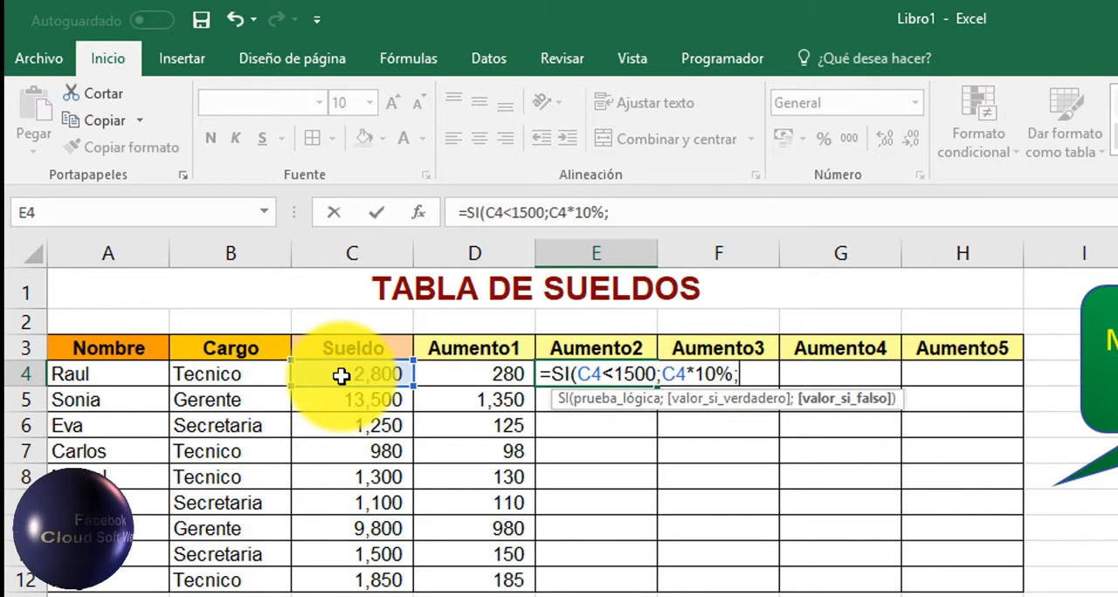
pyautogui.click(341, 375)
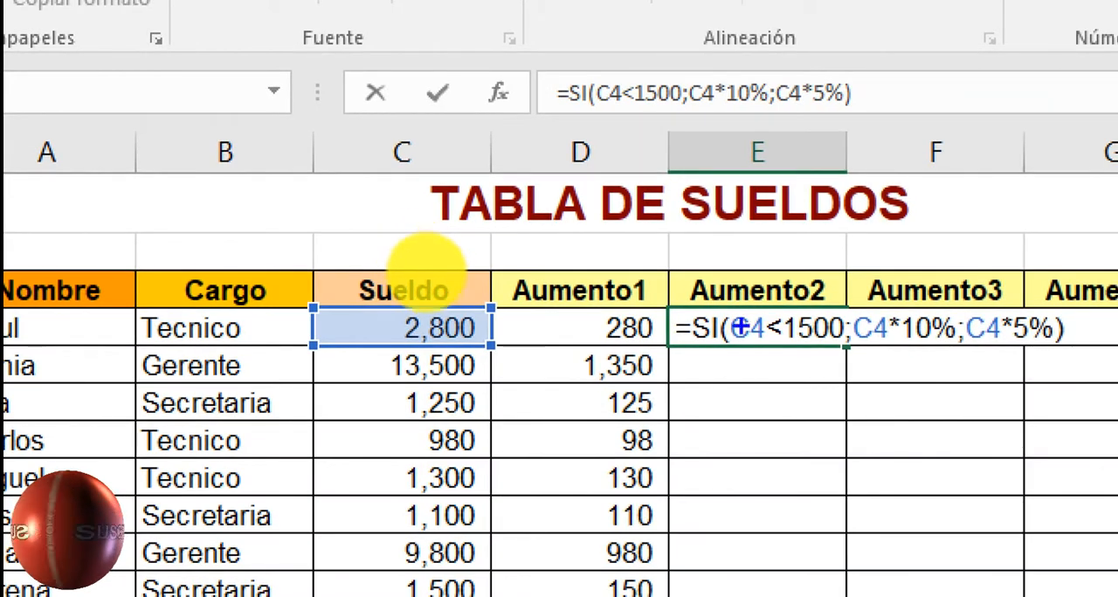
pyautogui.moveTo(746, 343); pyautogui.dragTo(728, 395)
pyautogui.moveTo(780, 349); pyautogui.dragTo(823, 352)
pyautogui.moveTo(871, 311); pyautogui.dragTo(953, 354)
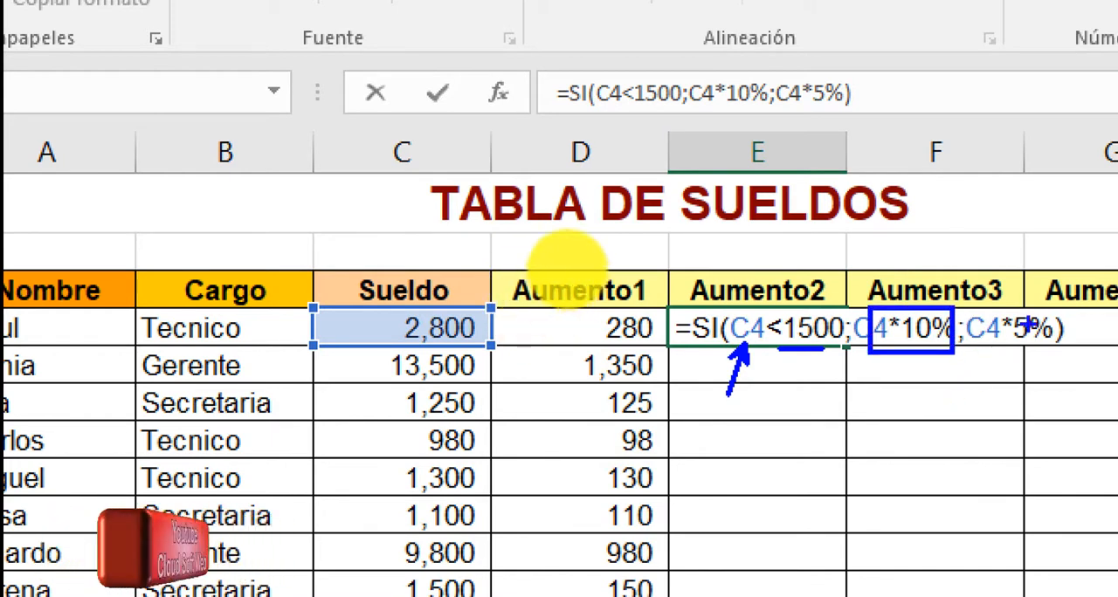
pyautogui.moveTo(961, 304)
pyautogui.mouseDown()
pyautogui.moveTo(1055, 354)
pyautogui.moveTo(1080, 472)
pyautogui.mouseUp()
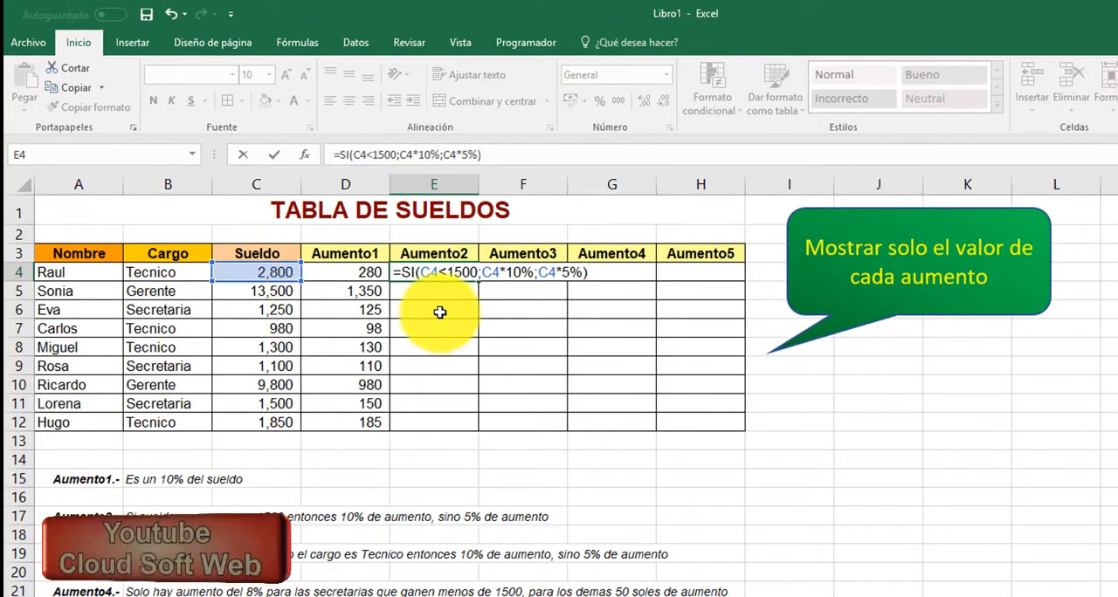
# Step: Commit the Aumento2 formula in E4 and fill it down through E12
pyautogui.press('Return')
pyautogui.click(444, 271)
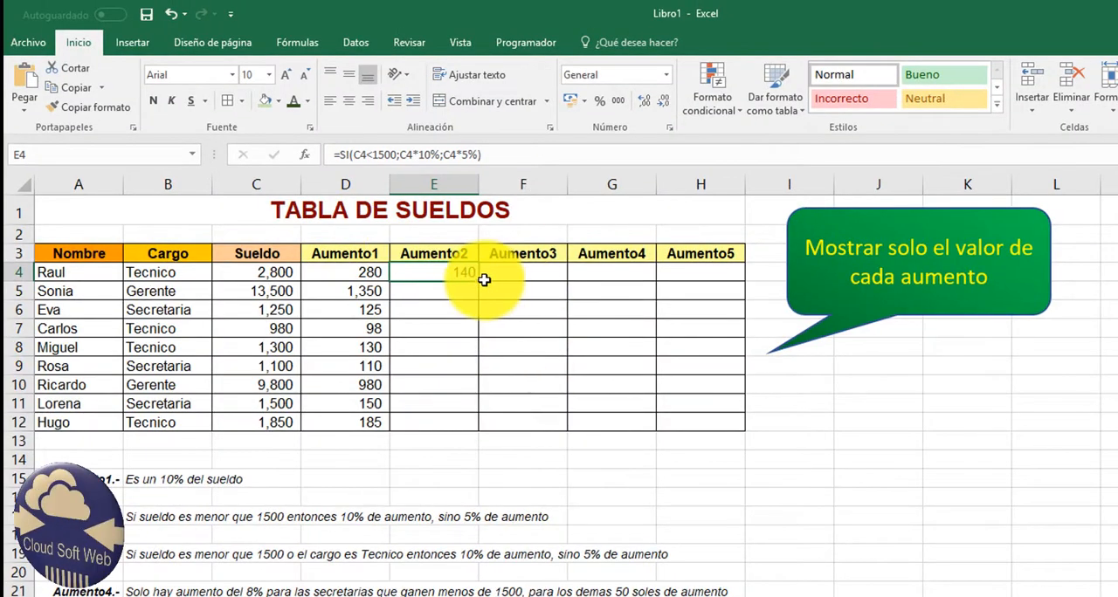
pyautogui.doubleClick(479, 281)
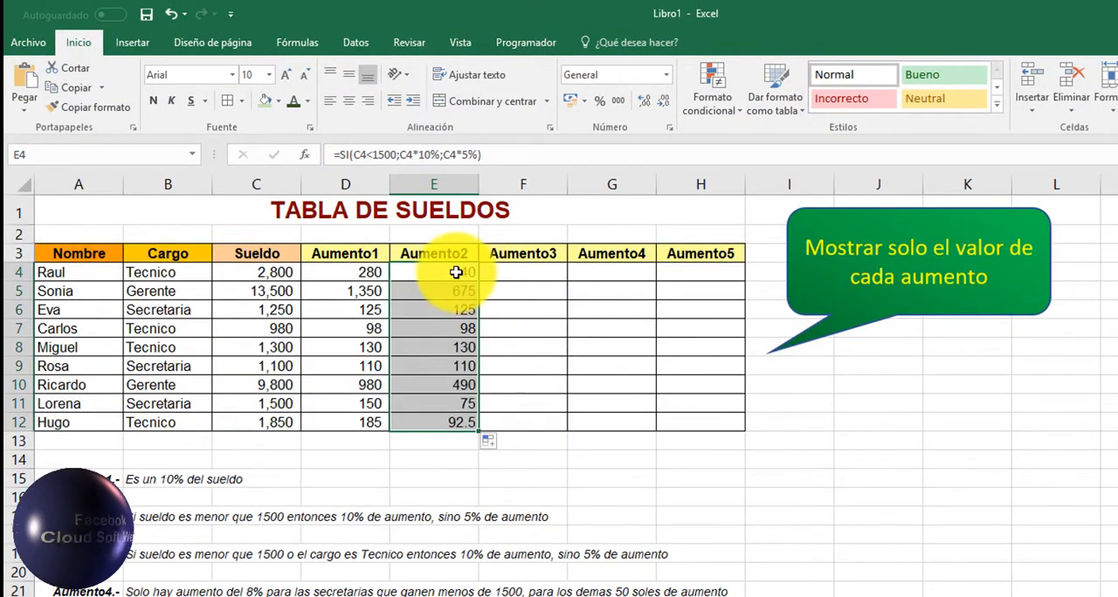
pyautogui.click(474, 276)
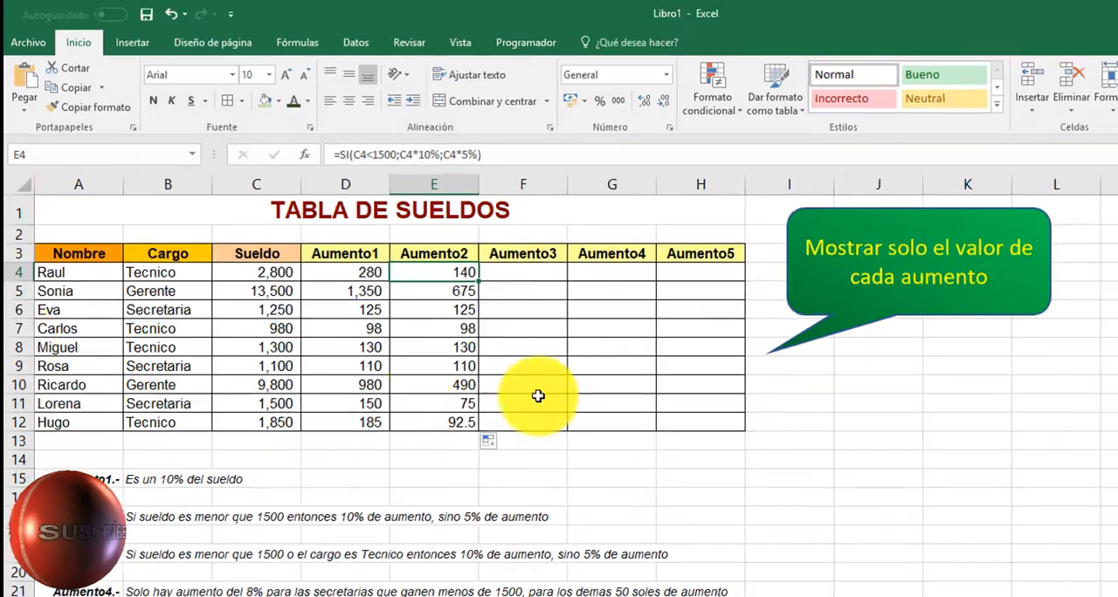
pyautogui.click(514, 274)
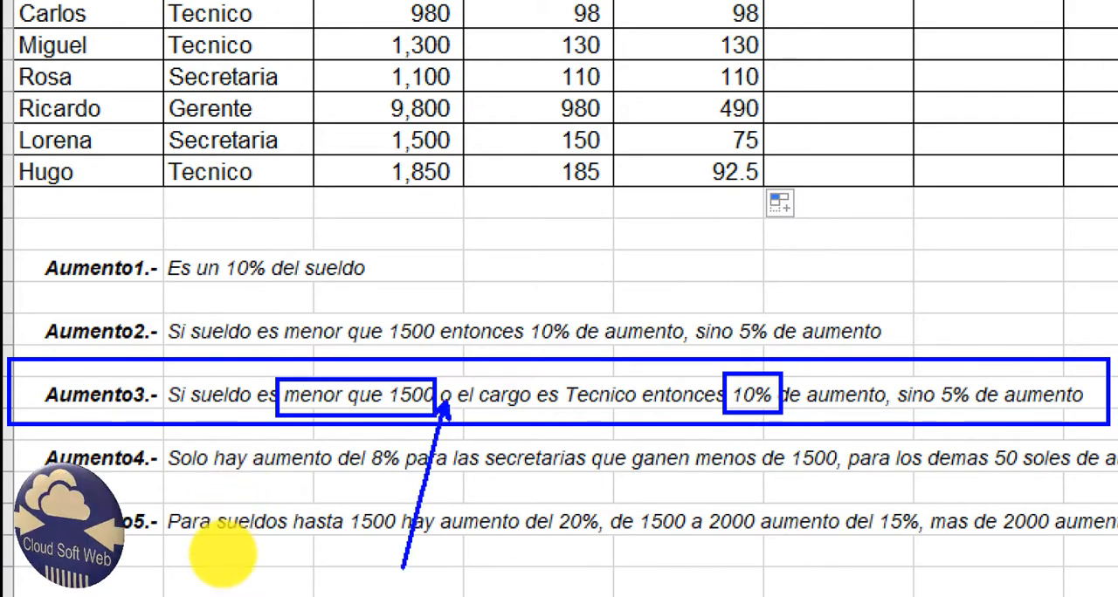
pyautogui.moveTo(487, 388)
pyautogui.mouseDown()
pyautogui.moveTo(554, 410)
pyautogui.moveTo(643, 412)
pyautogui.mouseUp()
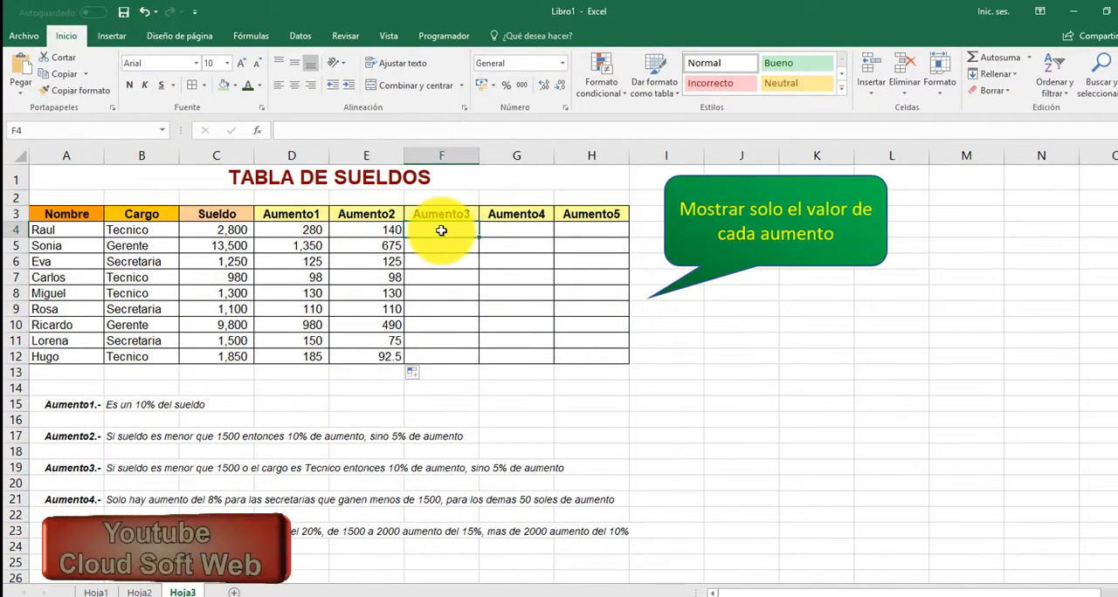
# Step: Start the Aumento3 formula in F4 with an SI whose logical test is O(B4="Tecnico";C4<1500)
pyautogui.write('=SI(')
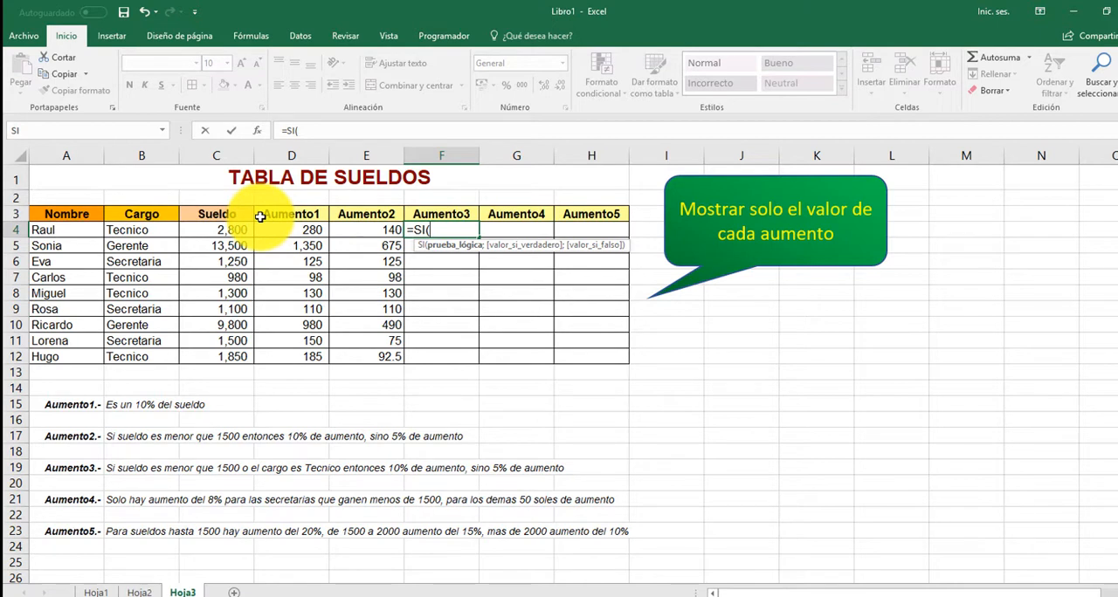
pyautogui.write('O(')
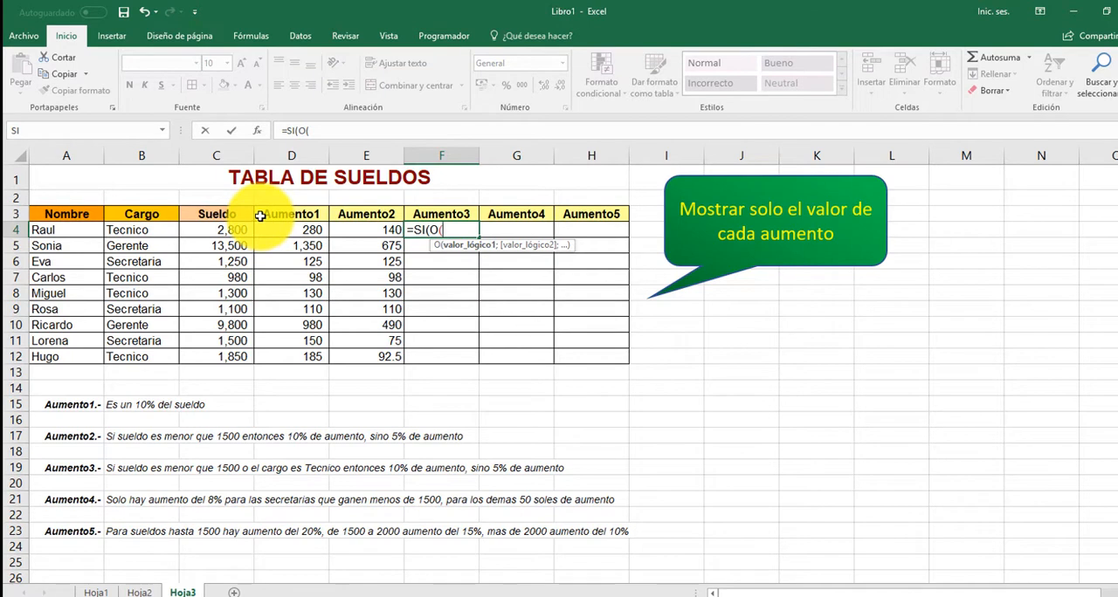
pyautogui.click(138, 229)
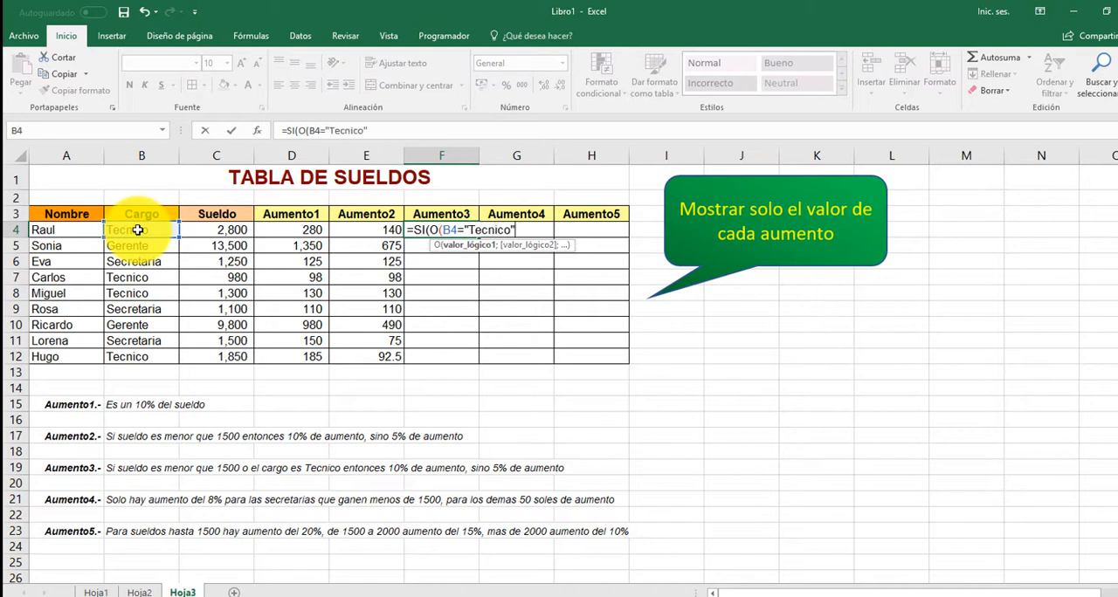
pyautogui.write(';')
pyautogui.click(217, 230)
pyautogui.write('<1500')
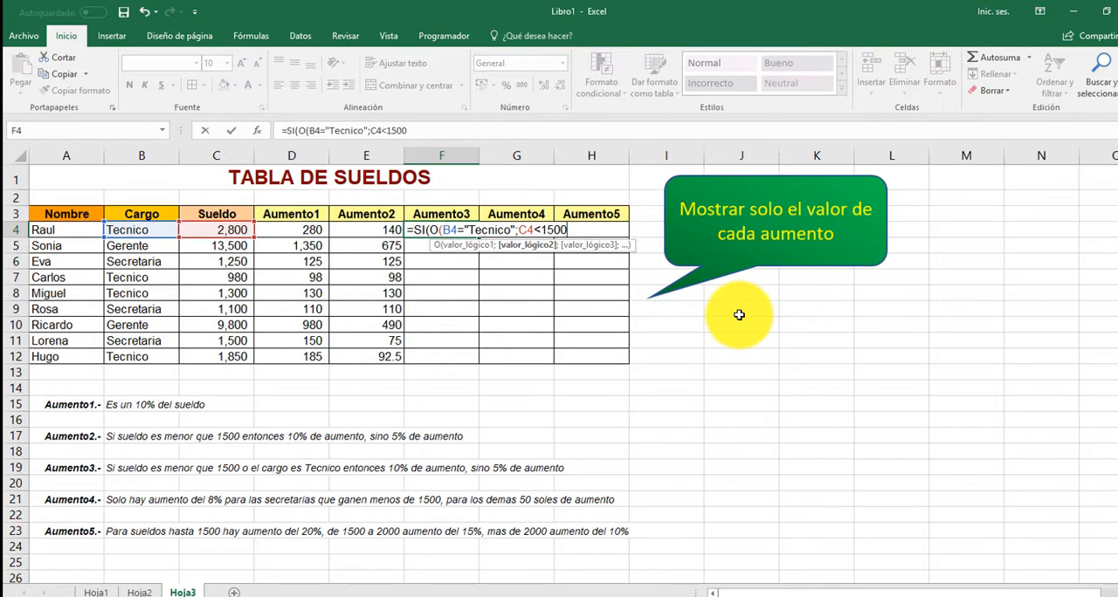
pyautogui.write(')')
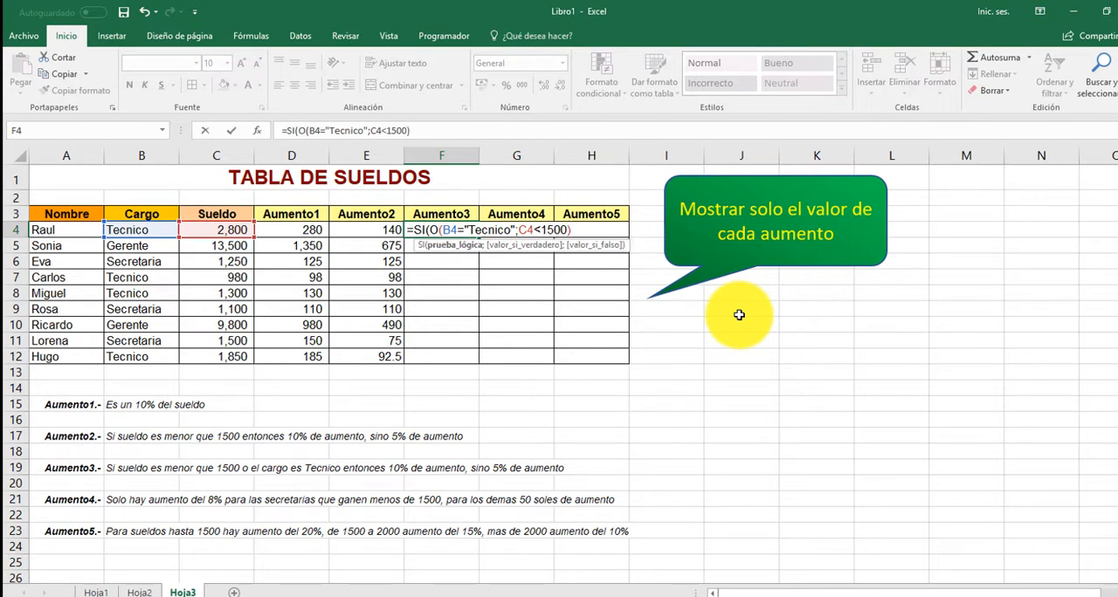
pyautogui.write(';')
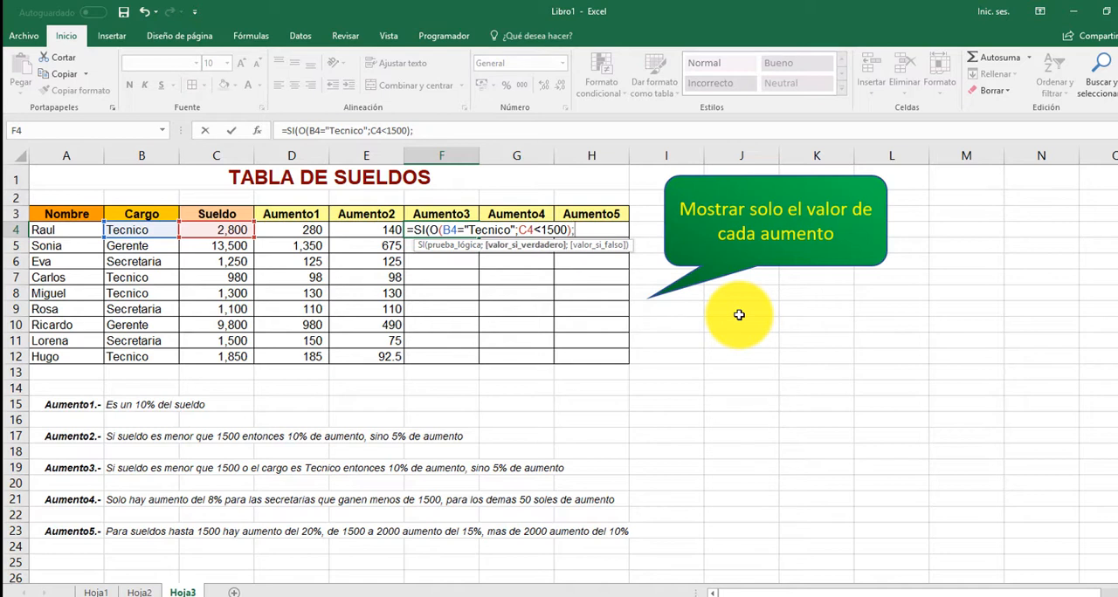
# Step: Complete the F4 formula with C4*10% as the true value and C4*5% as the false value
pyautogui.click(229, 232)
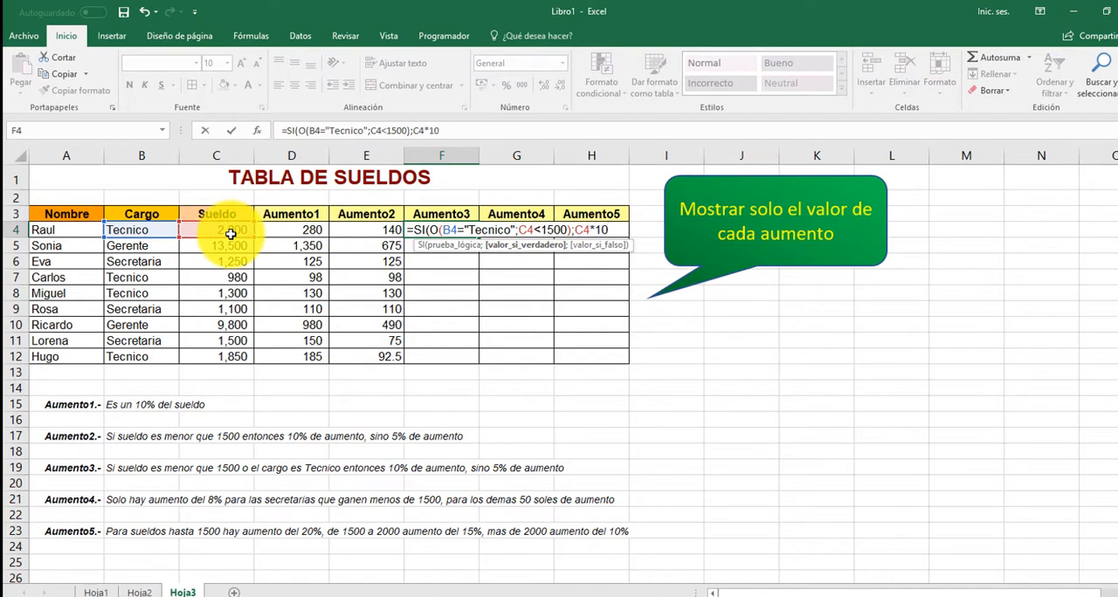
pyautogui.write('*10%;')
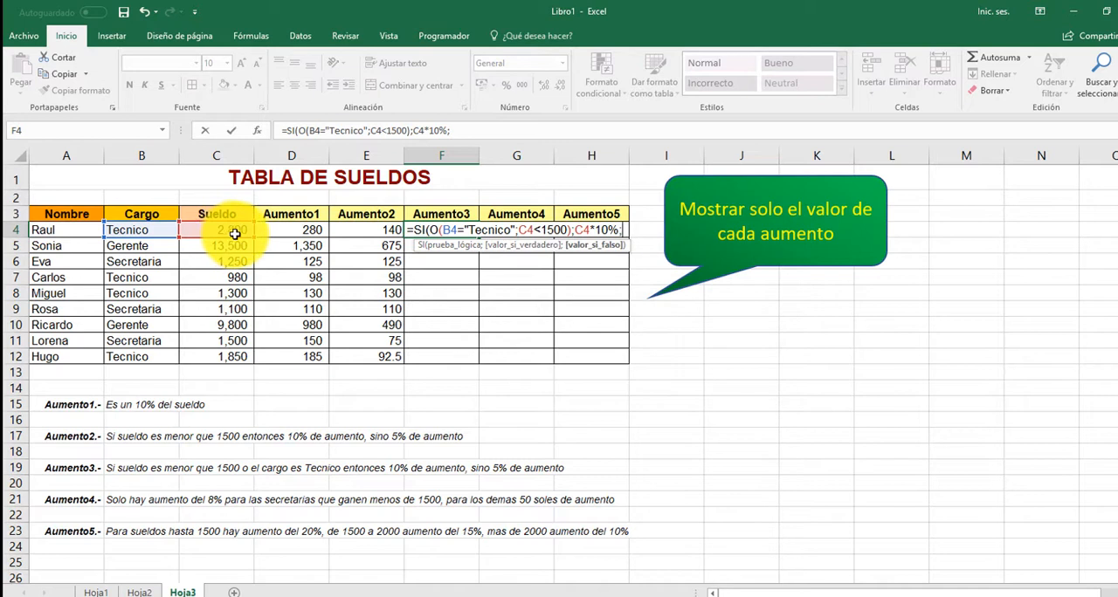
pyautogui.click(205, 229)
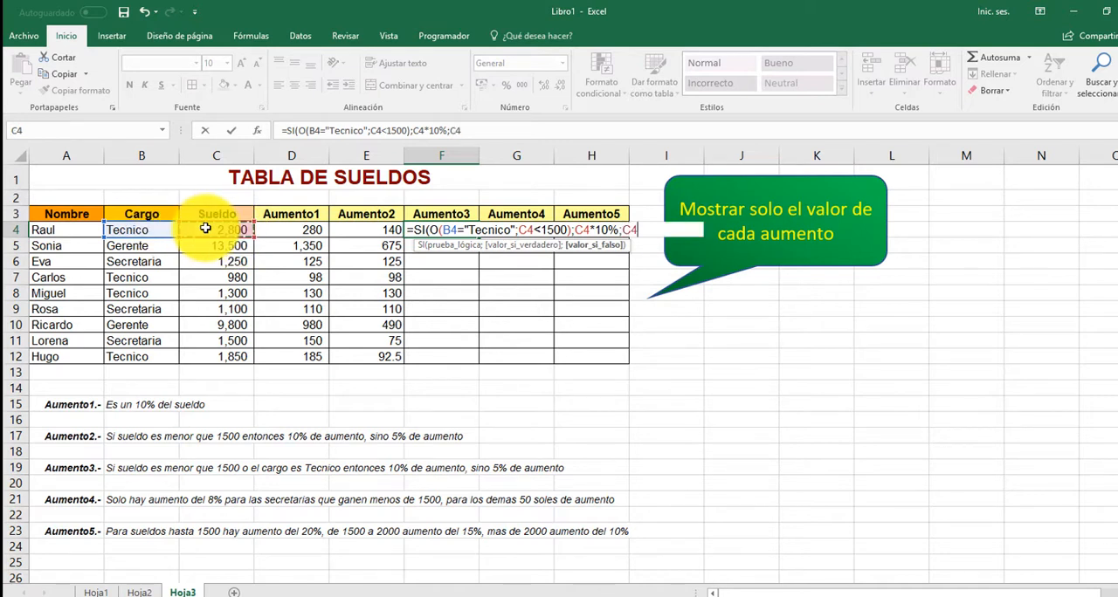
pyautogui.write('*5%)')
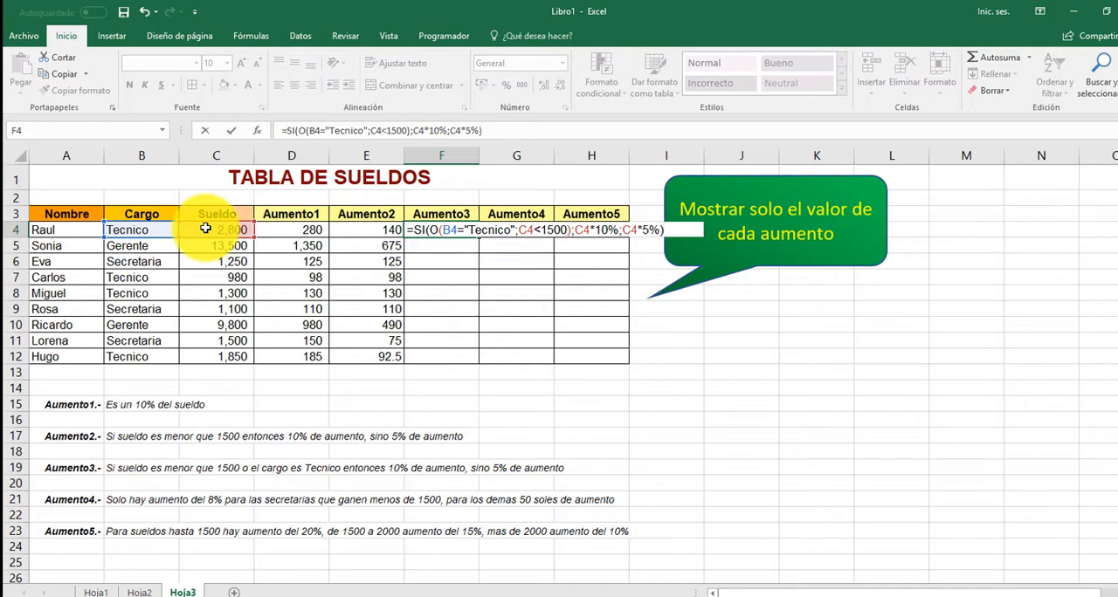
pyautogui.press('Return')
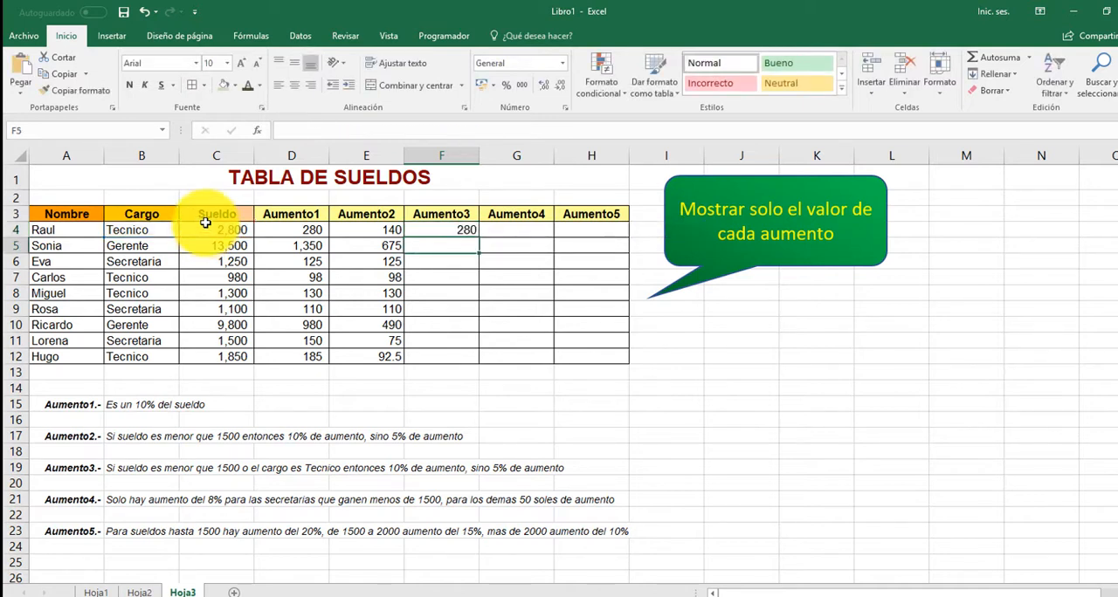
pyautogui.click(456, 230)
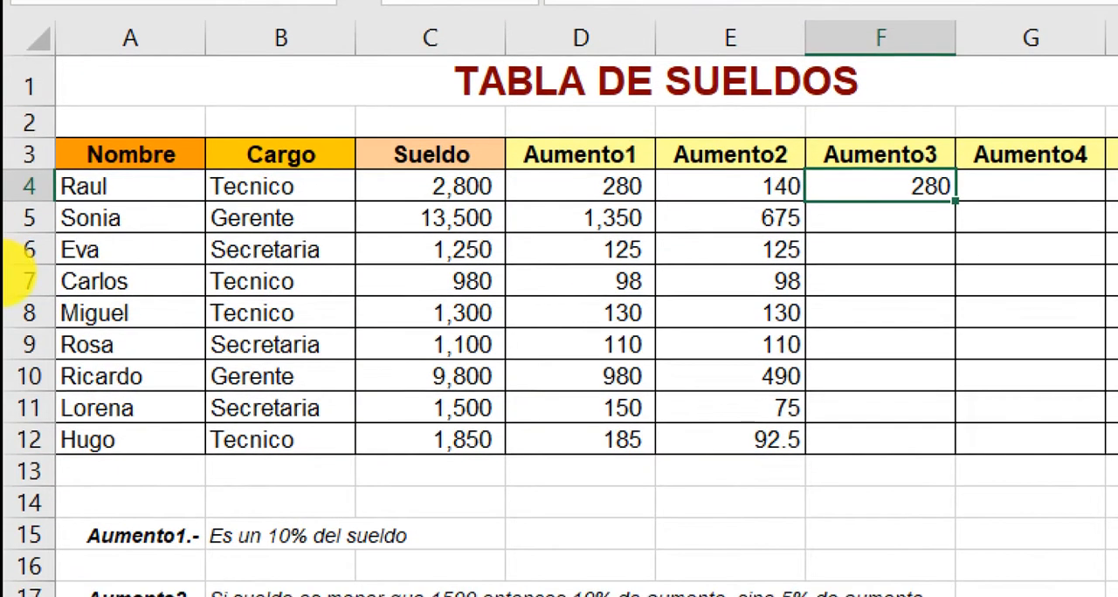
pyautogui.moveTo(196, 168)
pyautogui.mouseDown()
pyautogui.moveTo(335, 201)
pyautogui.moveTo(361, 126)
pyautogui.mouseUp()
pyautogui.moveTo(877, 166); pyautogui.dragTo(971, 205)
pyautogui.moveTo(497, 100)
pyautogui.mouseDown()
pyautogui.moveTo(600, 253)
pyautogui.moveTo(649, 504)
pyautogui.mouseUp()
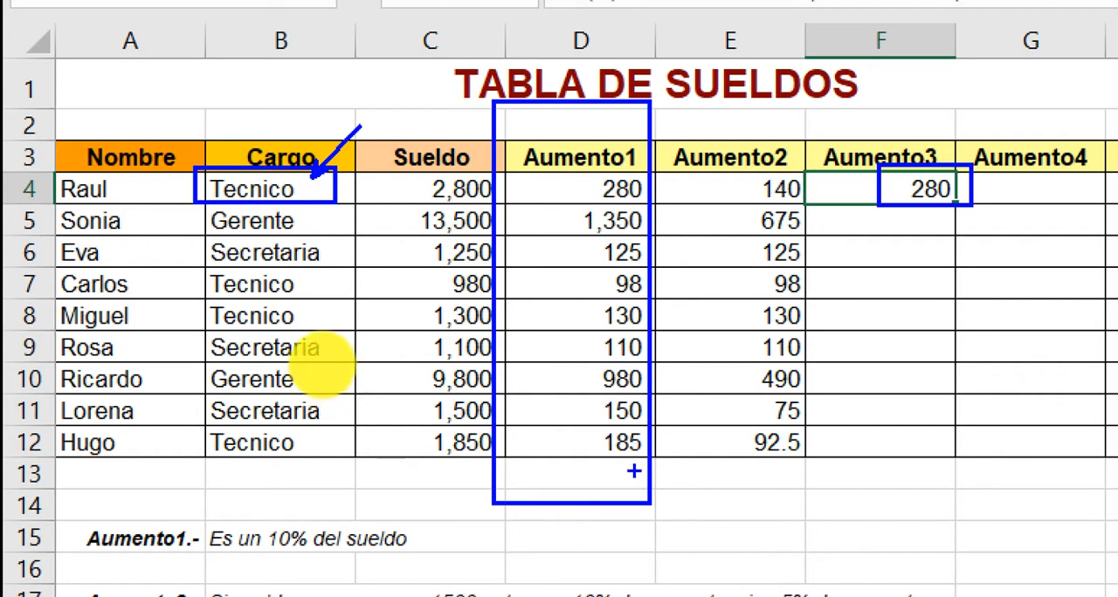
pyautogui.moveTo(652, 467); pyautogui.dragTo(736, 594)
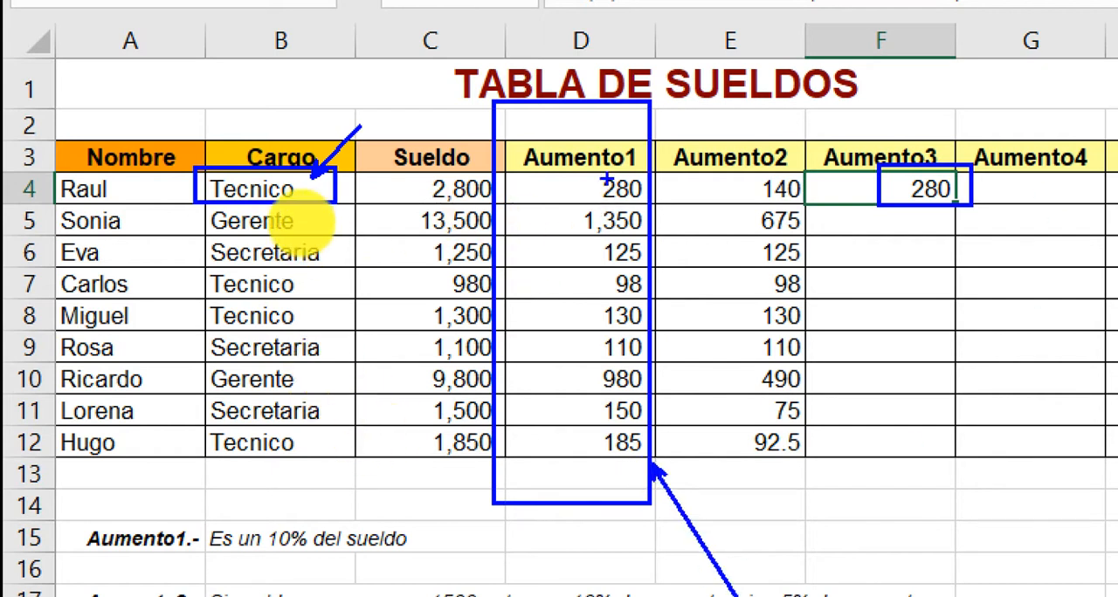
pyautogui.moveTo(587, 174); pyautogui.dragTo(650, 204)
pyautogui.press('Escape')
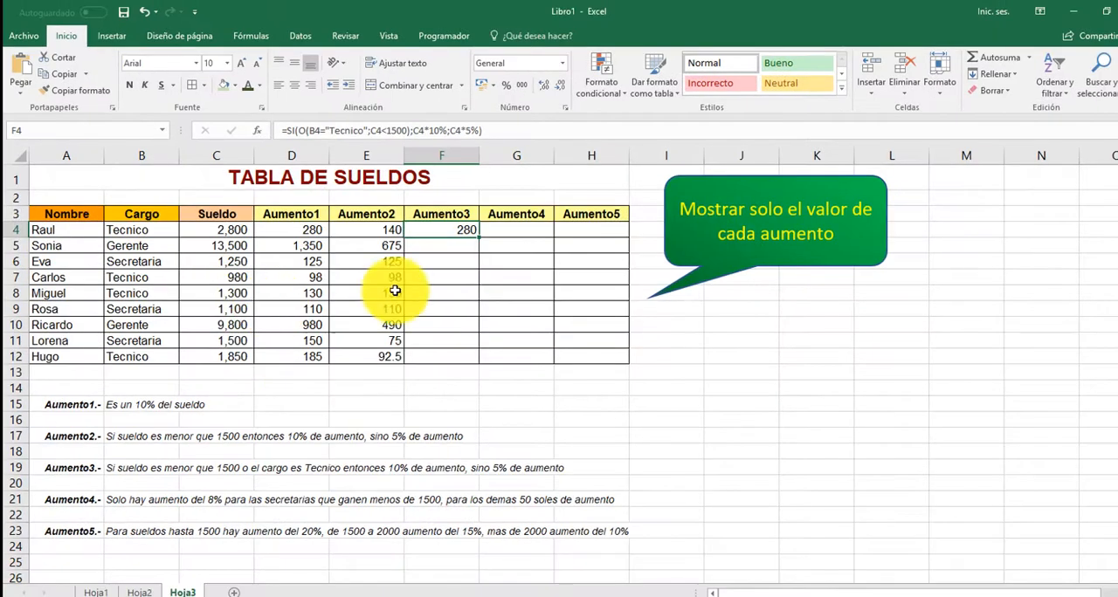
# Step: Fill the Aumento3 formula from F4 down through F12 and select G4
pyautogui.doubleClick(477, 238)
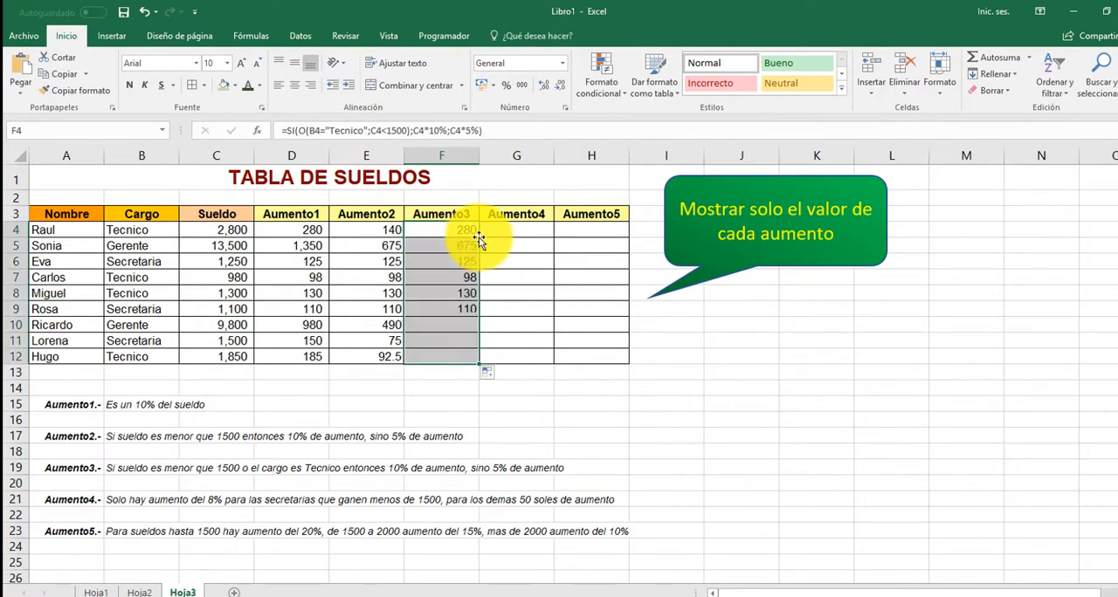
pyautogui.click(522, 229)
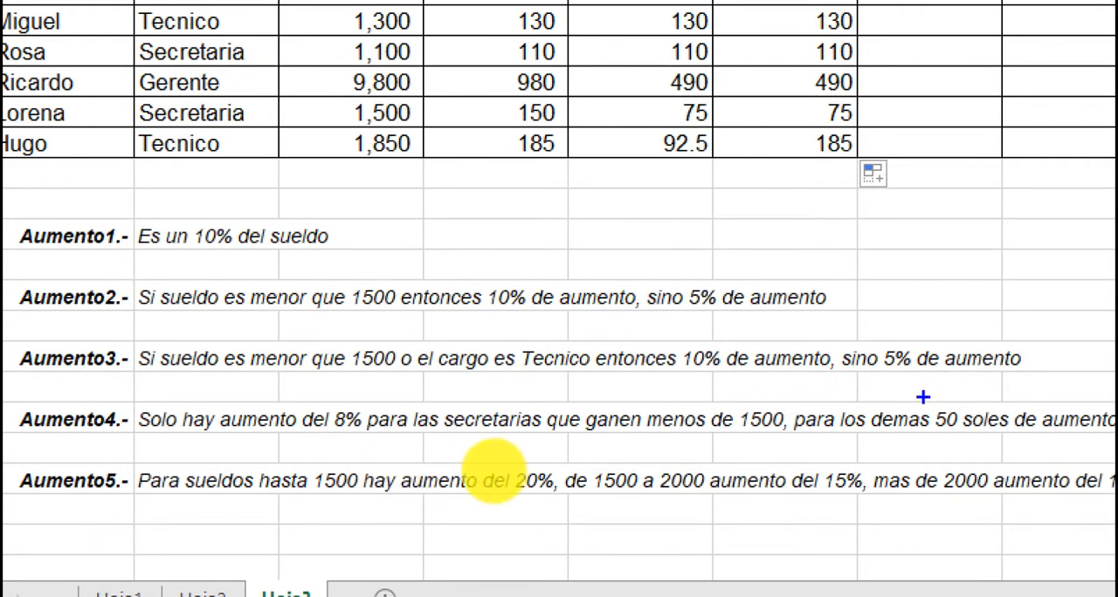
# Step: Review the Aumento4 rule in row 21, marking its percentage, its condition for secretaries and the amount for everyone else
pyautogui.moveTo(325, 398)
pyautogui.mouseDown()
pyautogui.moveTo(350, 442)
pyautogui.moveTo(365, 442)
pyautogui.mouseUp()
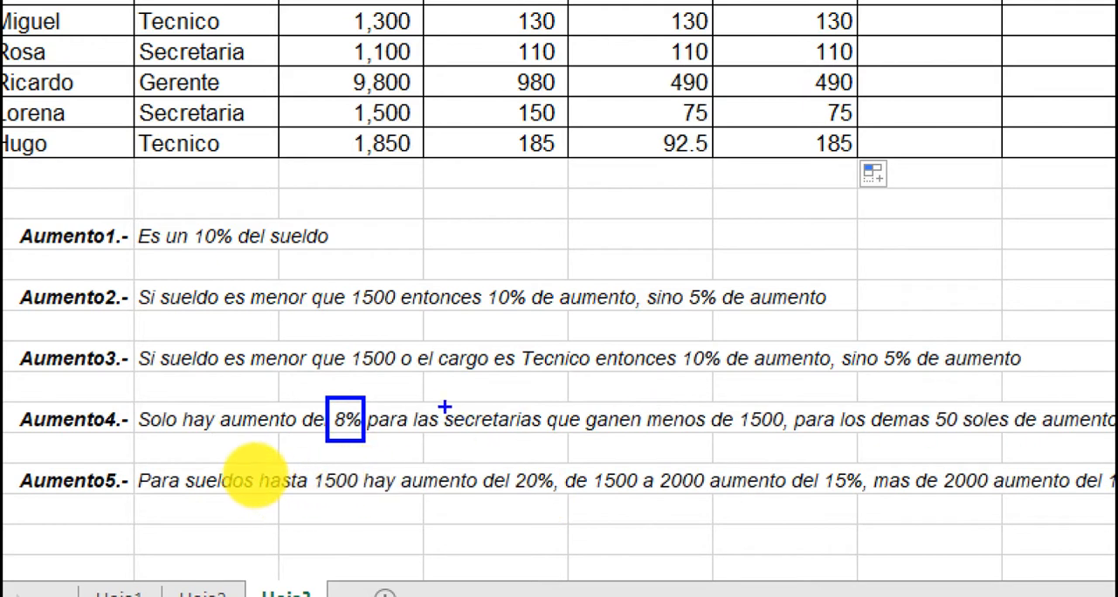
pyautogui.moveTo(435, 401)
pyautogui.mouseDown()
pyautogui.moveTo(527, 437)
pyautogui.moveTo(797, 439)
pyautogui.mouseUp()
pyautogui.moveTo(774, 400)
pyautogui.mouseDown()
pyautogui.moveTo(803, 355)
pyautogui.moveTo(818, 246)
pyautogui.mouseUp()
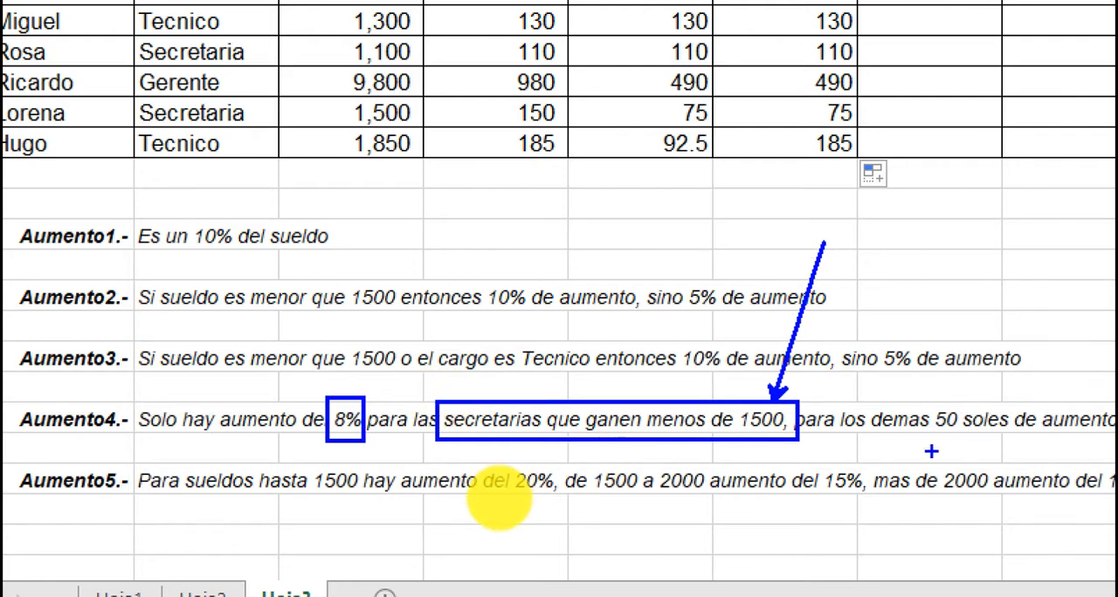
pyautogui.moveTo(925, 400); pyautogui.dragTo(1107, 437)
pyautogui.moveTo(1042, 383); pyautogui.dragTo(1086, 285)
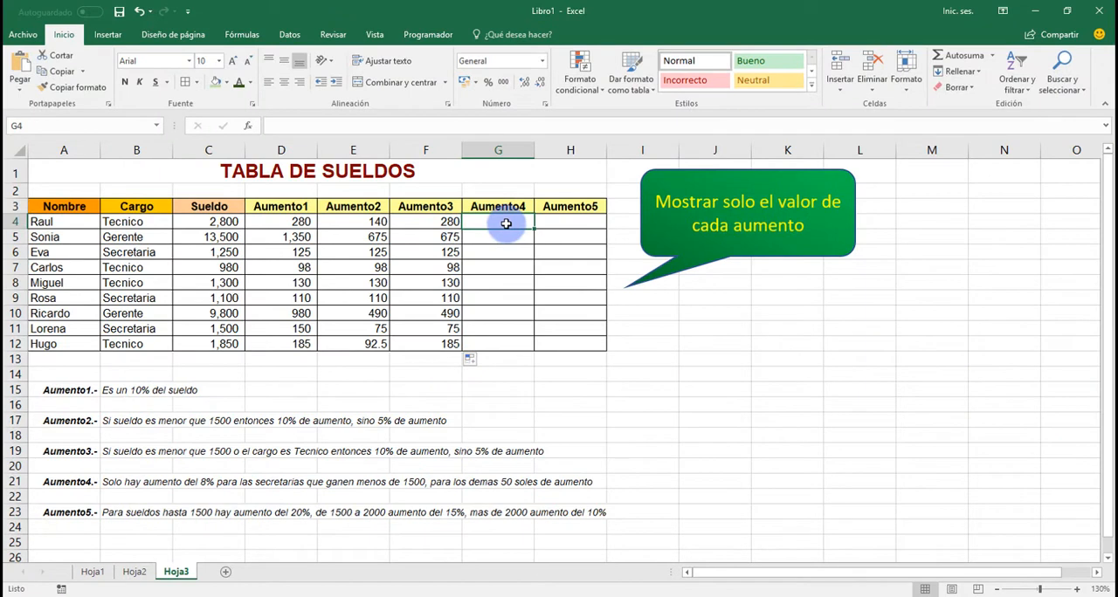
# Step: Start the Aumento4 formula in G4 with an SI function containing a nested Y function
pyautogui.write('=si')
pyautogui.press('Tab')
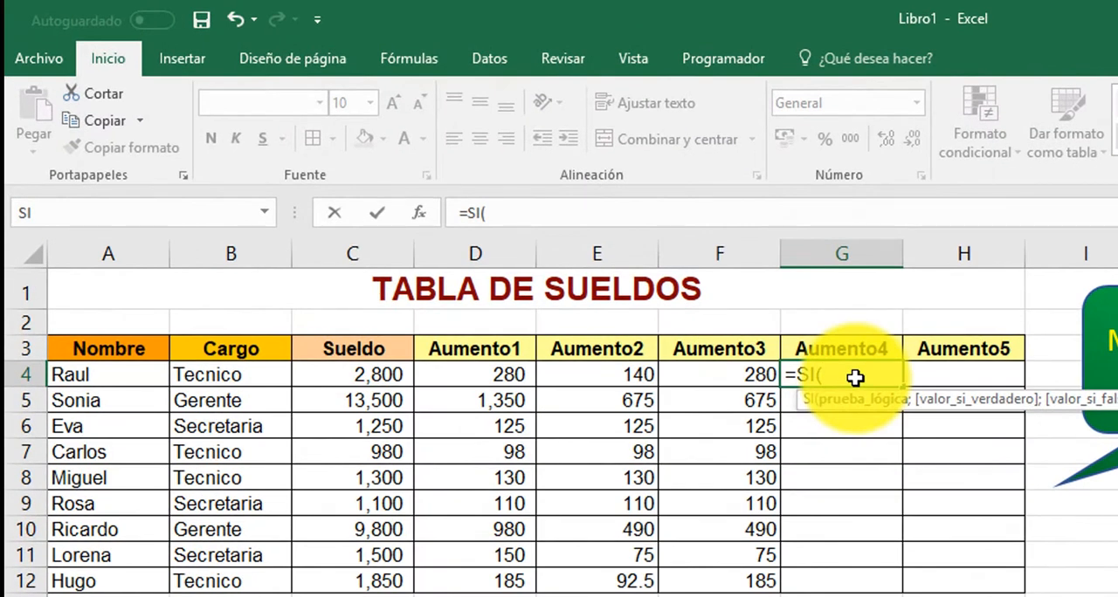
pyautogui.write('y')
pyautogui.press('Tab')
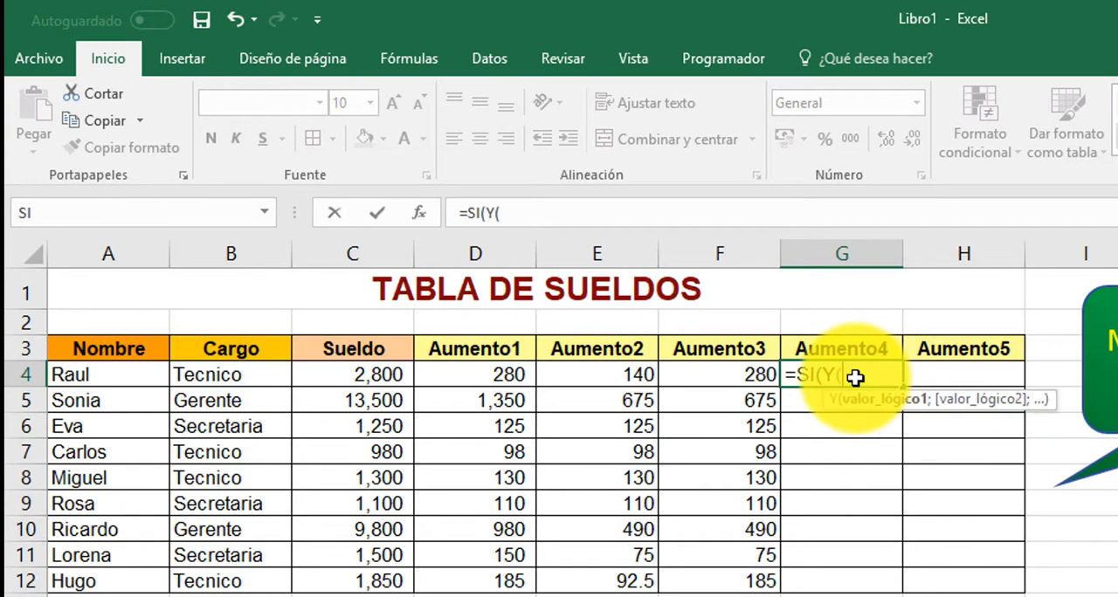
# Step: Enter B4="Secretaria" as the first condition of the Y function in G4
pyautogui.click(224, 373)
pyautogui.write('=')
pyautogui.write('"Se')
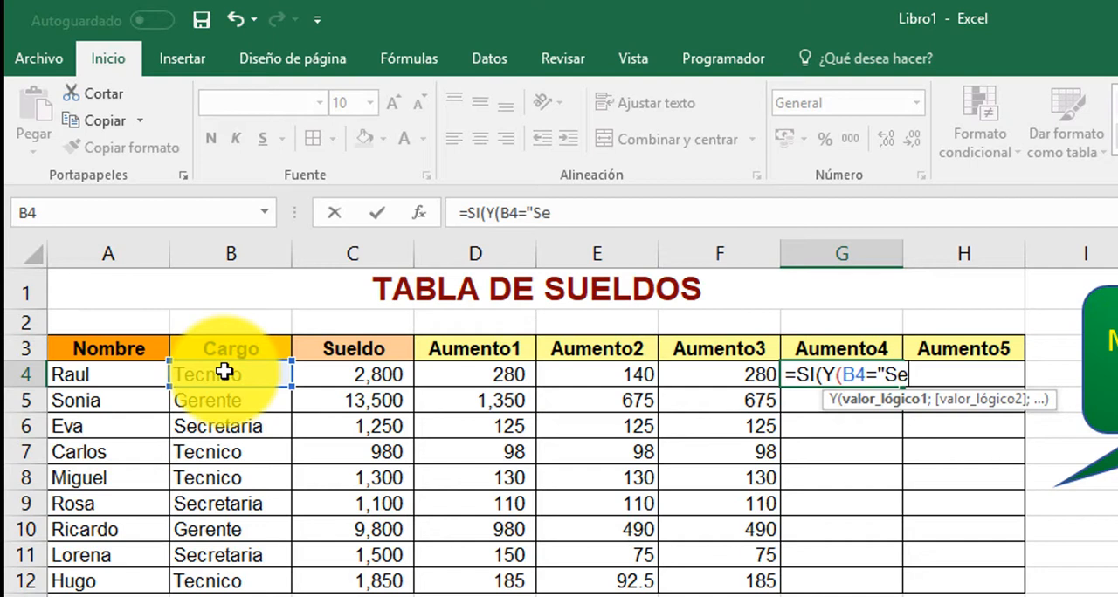
pyautogui.write('cretatroa')
pyautogui.press('BackSpace')
pyautogui.press('BackSpace')
pyautogui.write('ia')
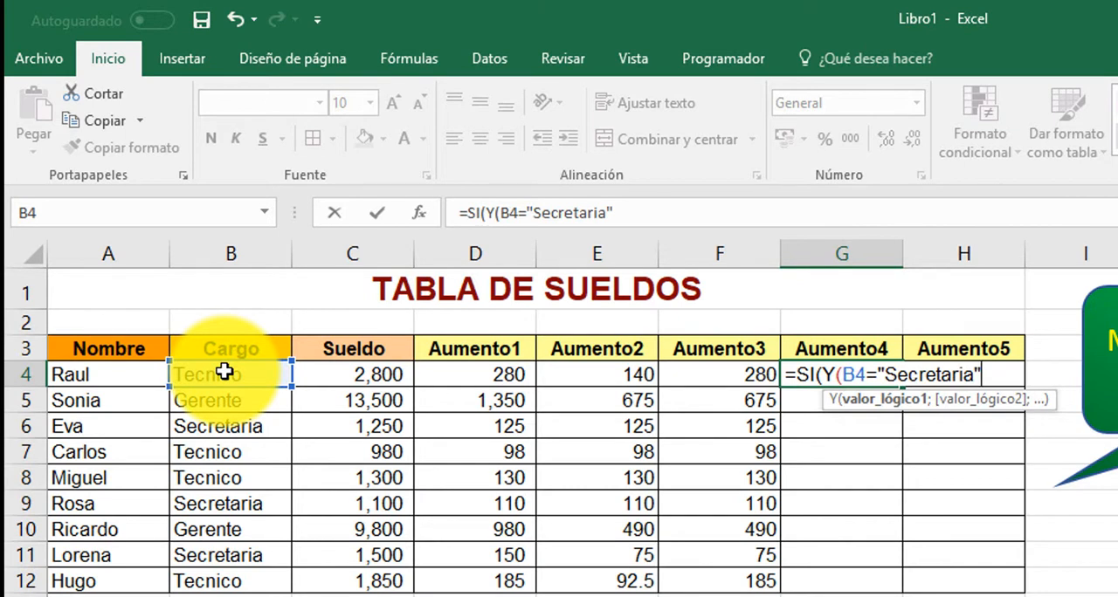
pyautogui.write('";')
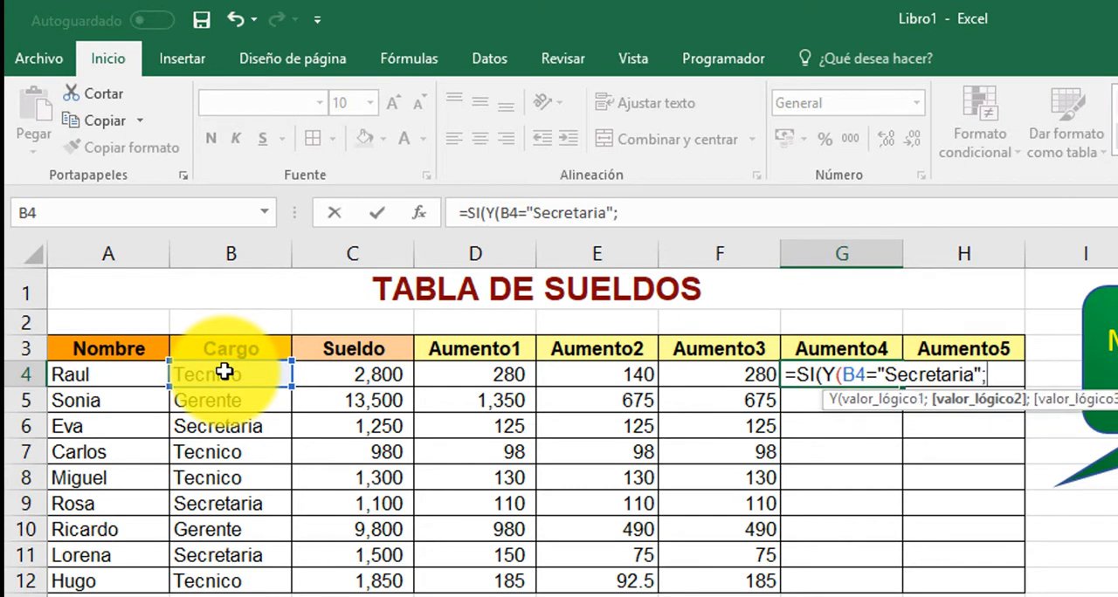
# Step: Add C4<1500 as the second condition and close the Y function as the SI's logical test
pyautogui.click(332, 372)
pyautogui.write('<')
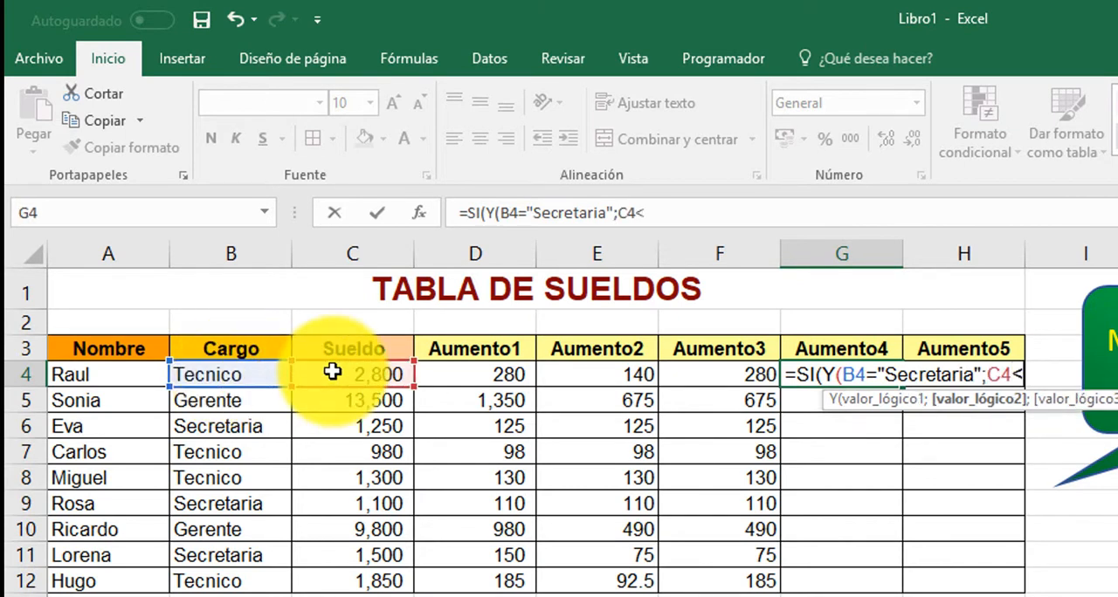
pyautogui.write('1500')
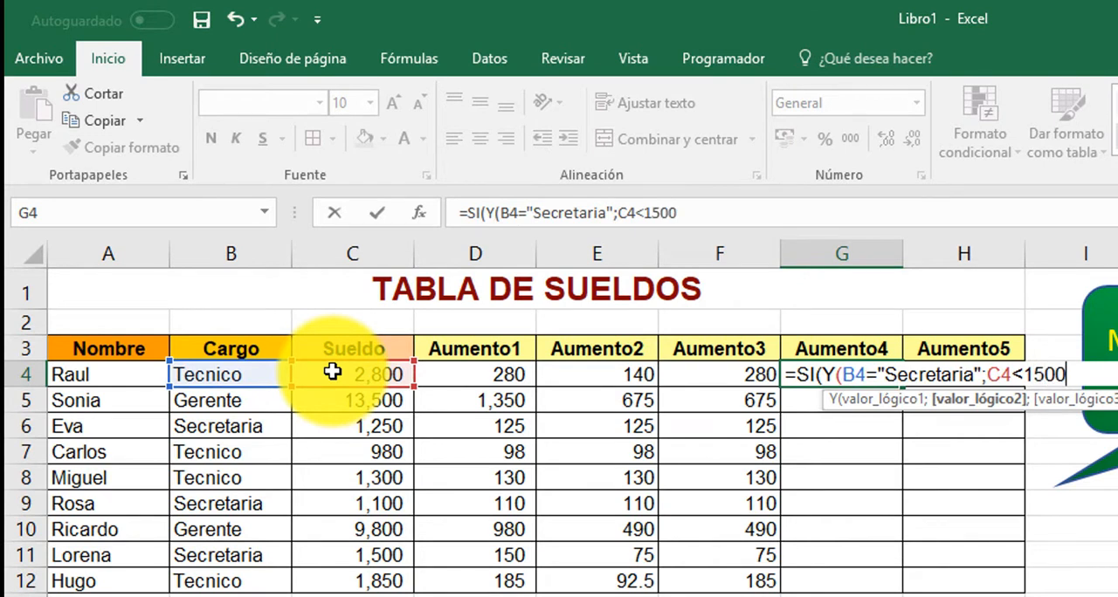
pyautogui.write(')')
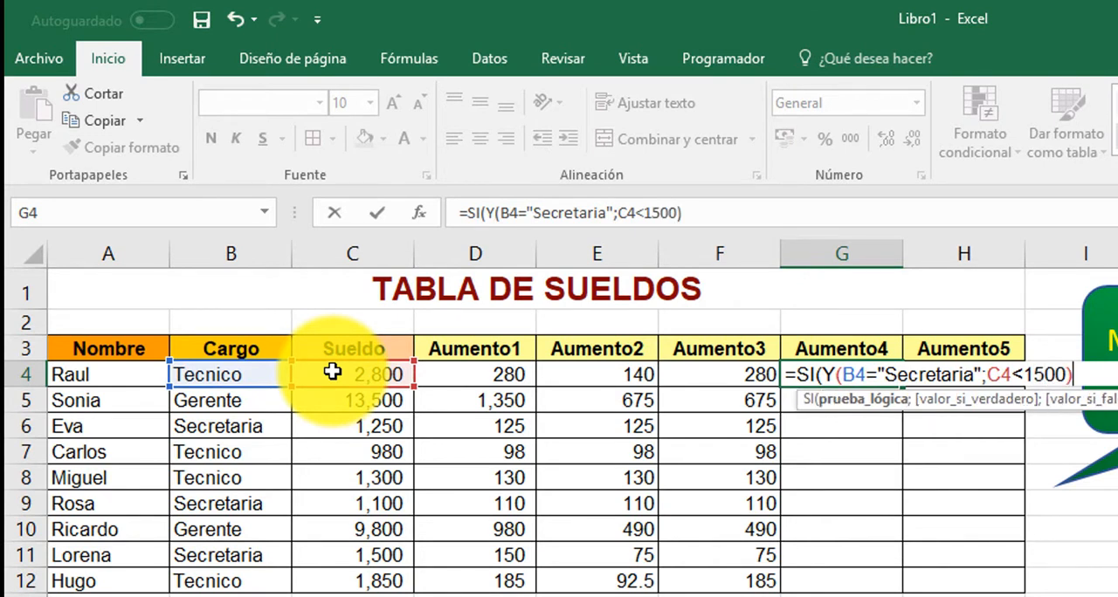
pyautogui.write(';')
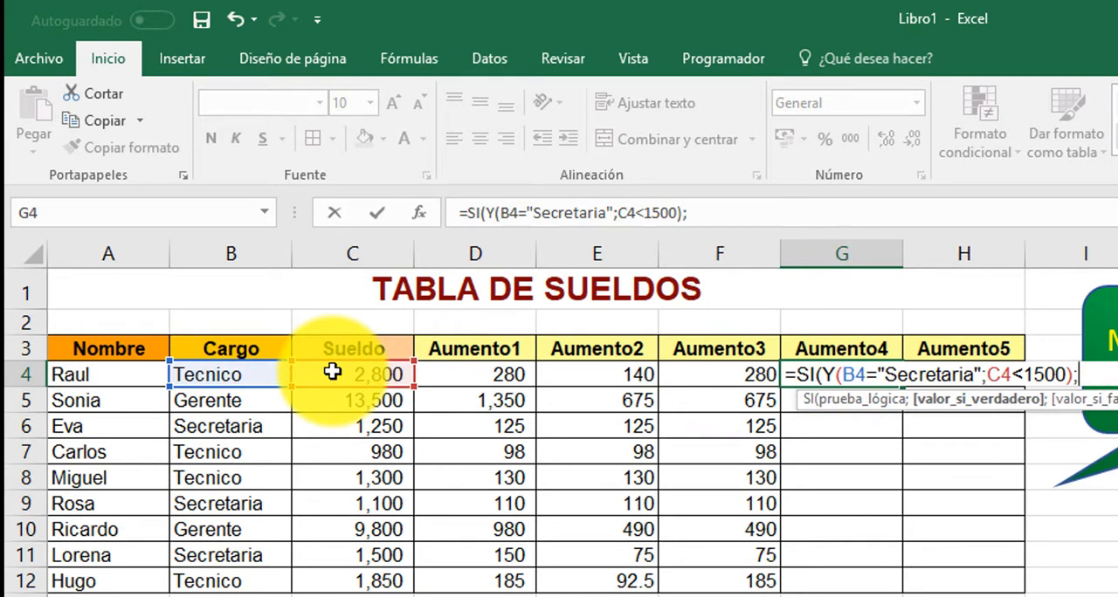
# Step: Complete the G4 formula with C4*8% as the true value and 50 as the false value
pyautogui.click(322, 367)
pyautogui.write('*')
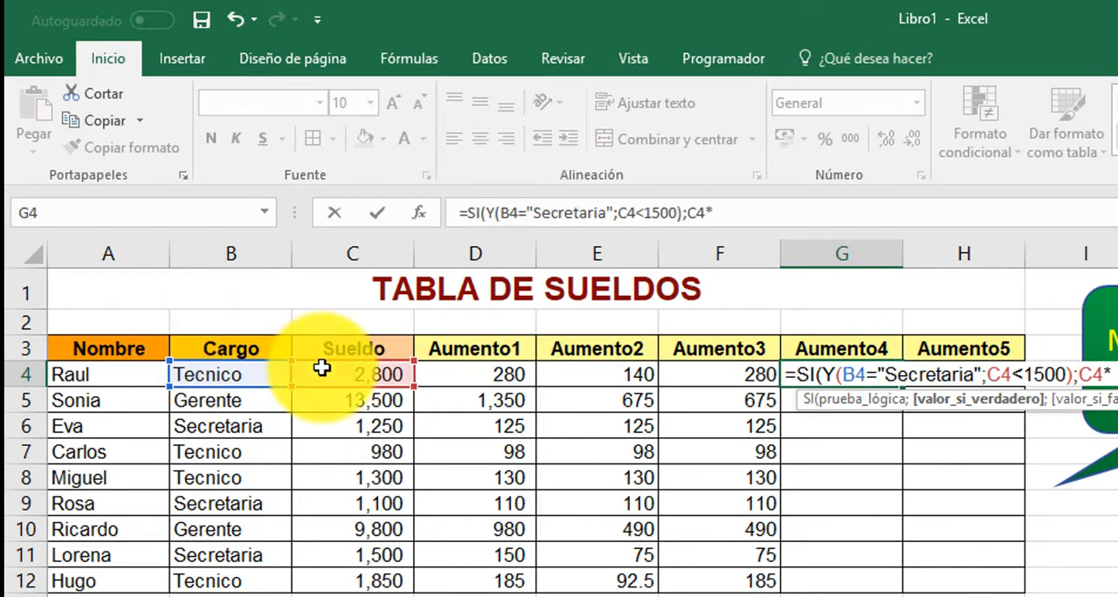
pyautogui.write('5')
pyautogui.press('BackSpace')
pyautogui.write('8')
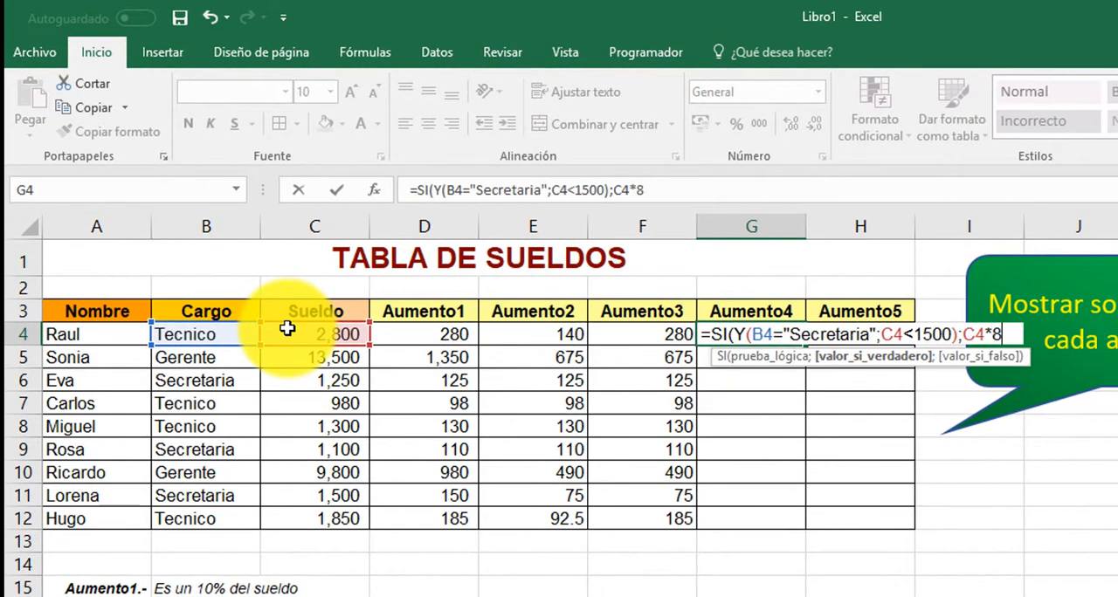
pyautogui.write('%;50')
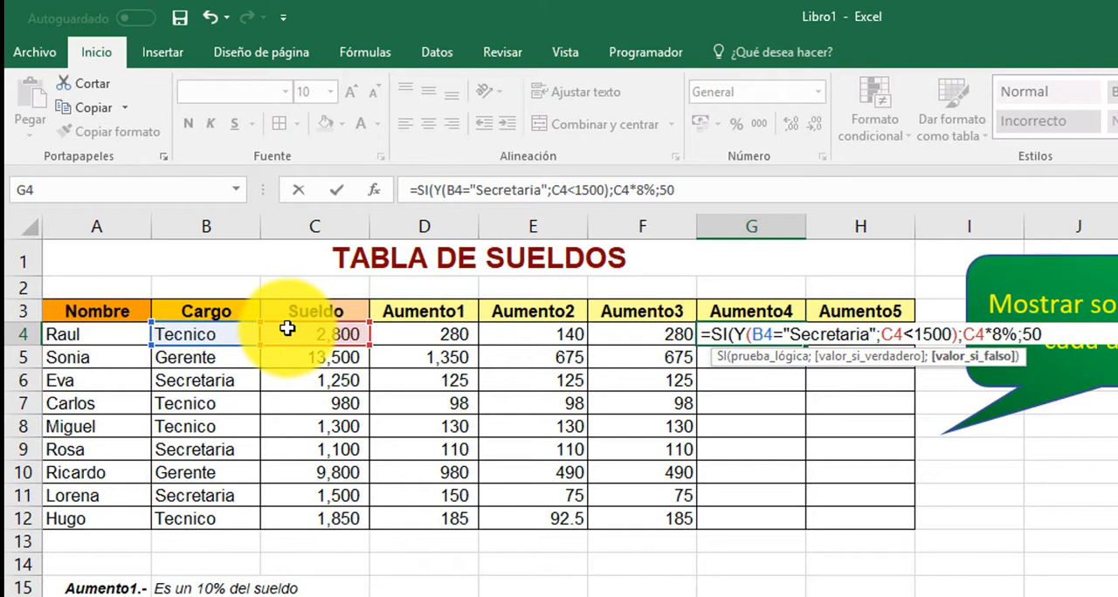
pyautogui.write(')')
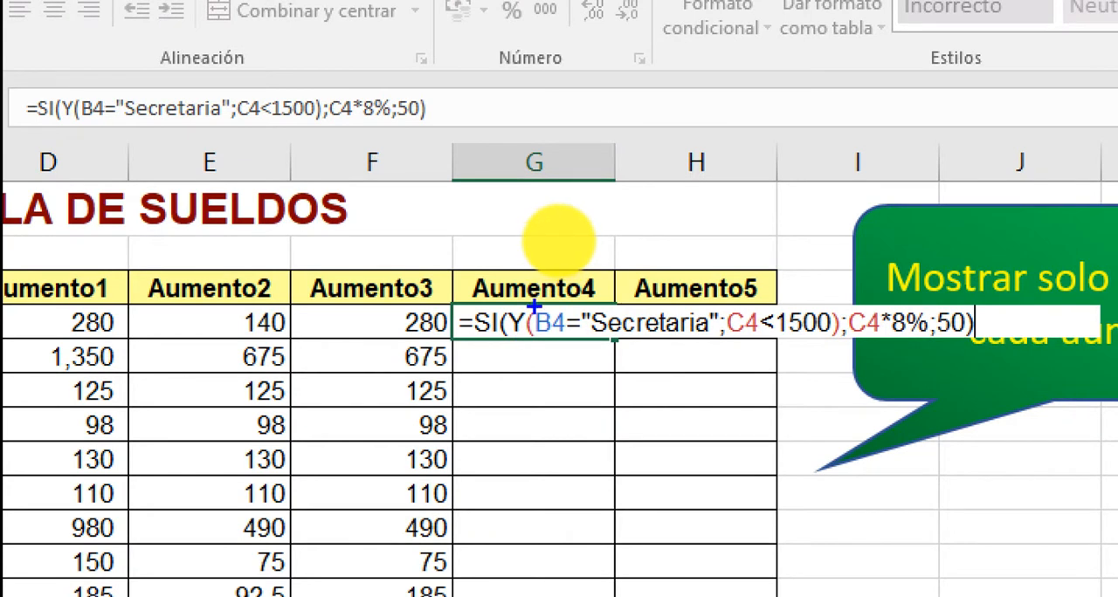
# Step: Review the conditions and the true and false values of the SI formula in G4
pyautogui.moveTo(531, 298)
pyautogui.mouseDown()
pyautogui.moveTo(599, 330)
pyautogui.moveTo(722, 353)
pyautogui.moveTo(834, 352)
pyautogui.mouseUp()
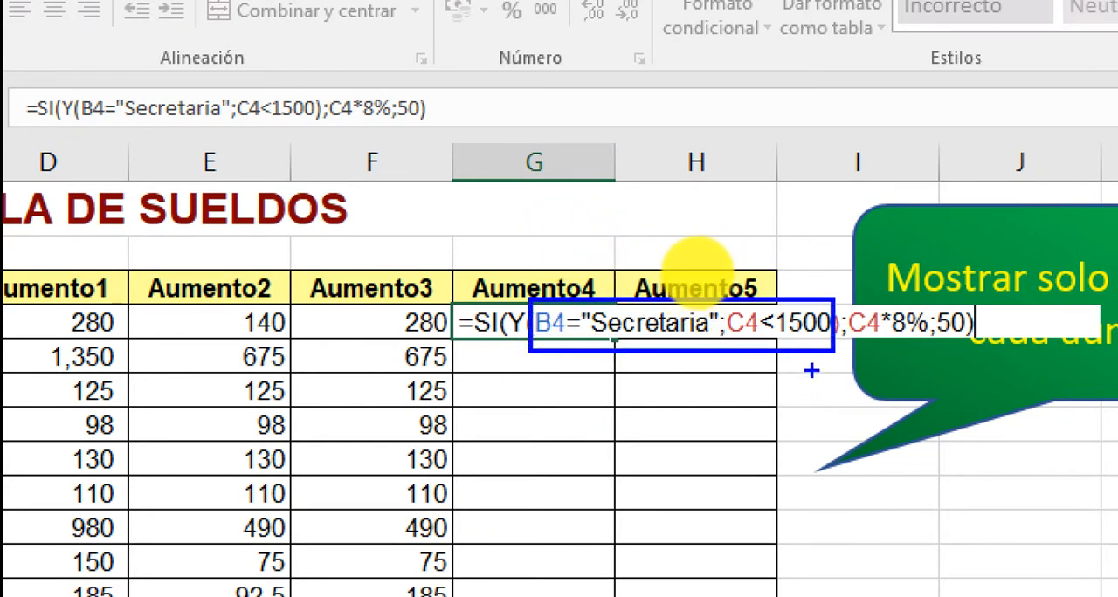
pyautogui.moveTo(893, 403); pyautogui.dragTo(896, 345)
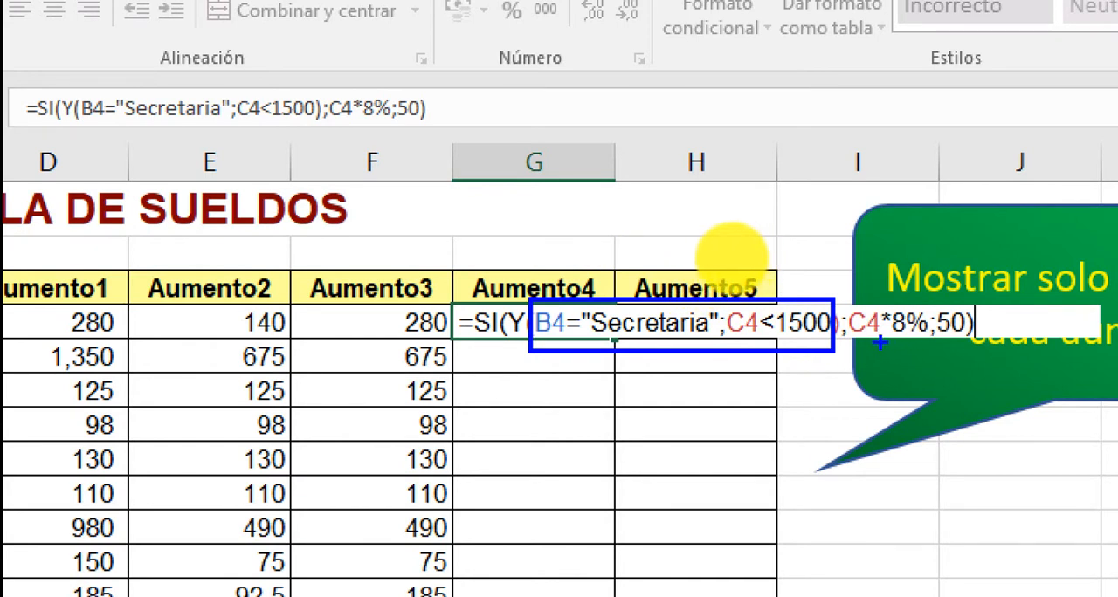
pyautogui.moveTo(893, 404); pyautogui.dragTo(878, 486)
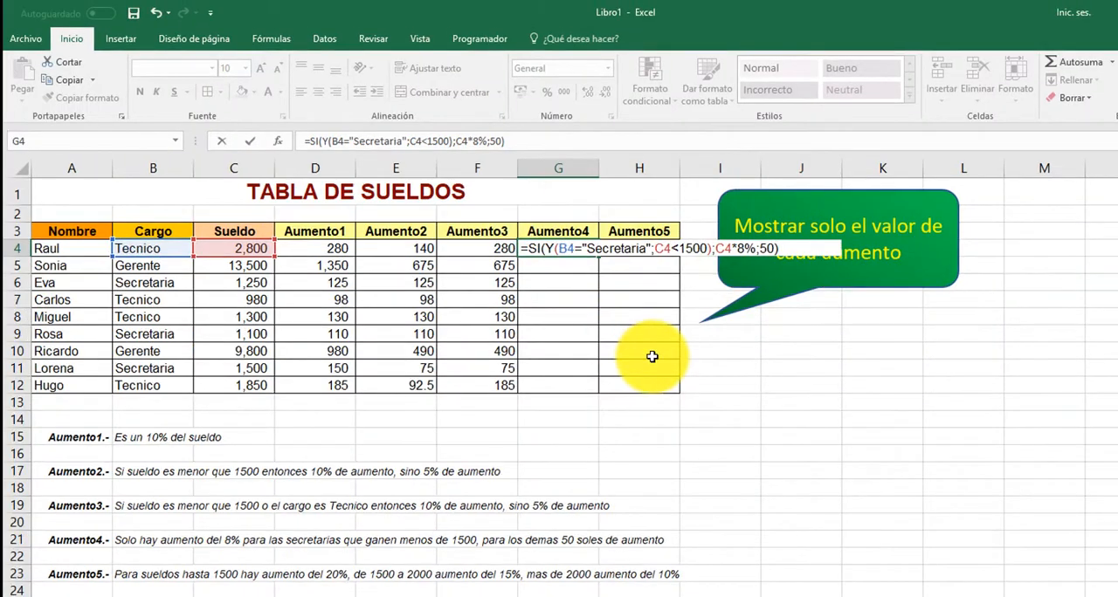
# Step: Commit the Aumento4 formula in G4 and fill it down through G12
pyautogui.press('Return')
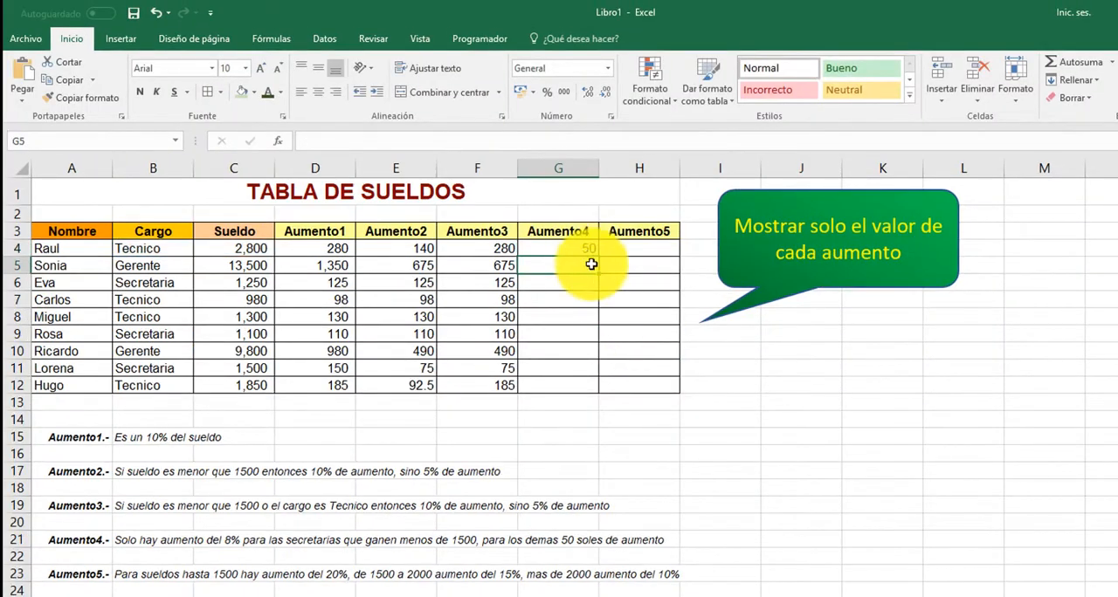
pyautogui.click(578, 248)
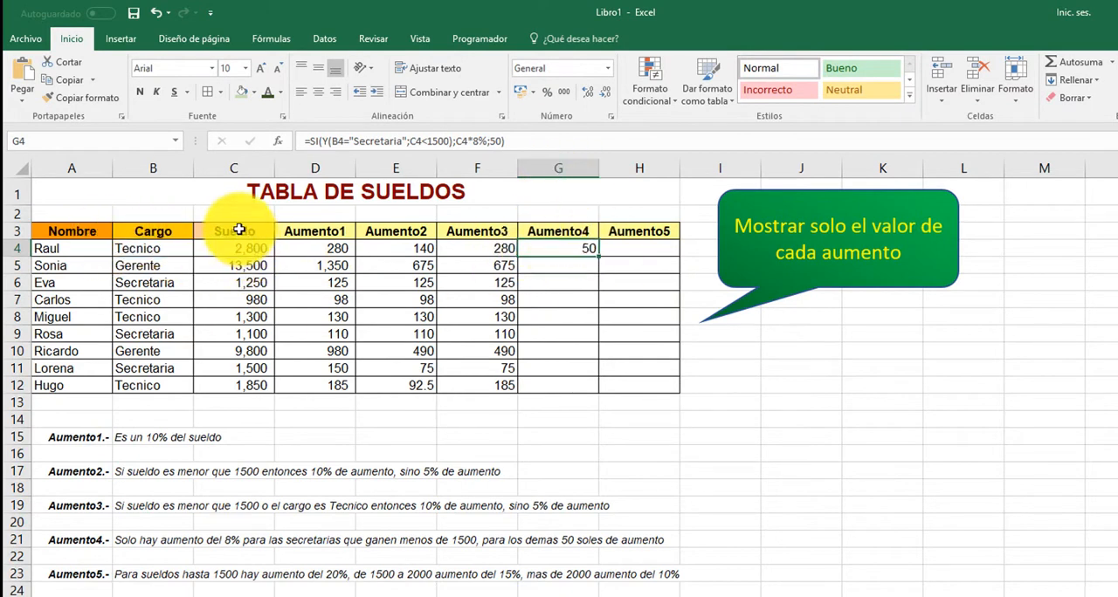
pyautogui.doubleClick(600, 258)
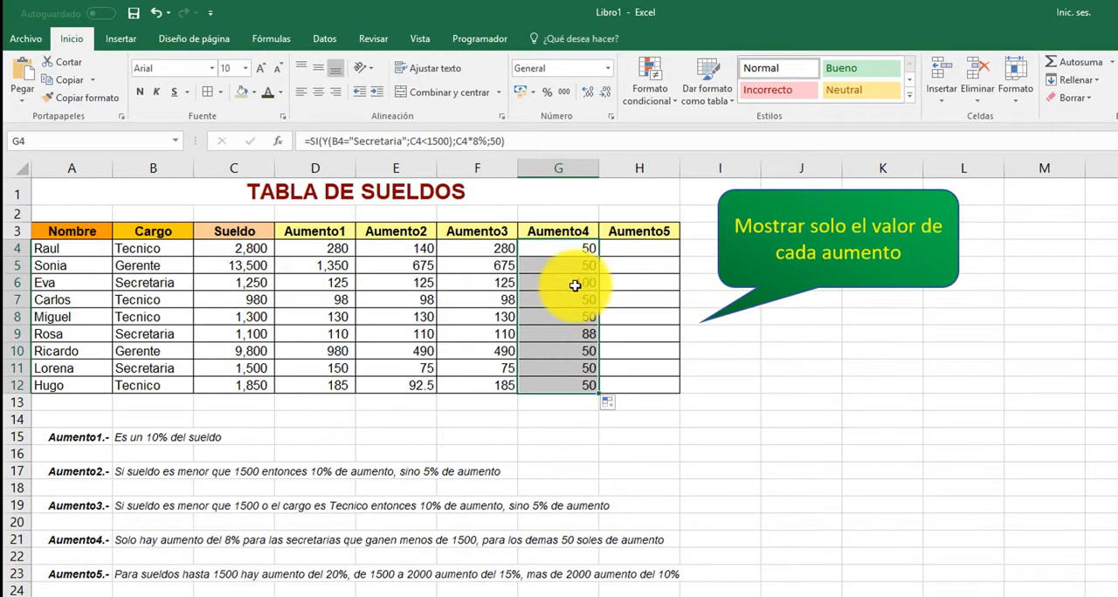
# Step: Check the Aumento4 results of the Secretaria rows against their cargo and sueldo values
pyautogui.click(580, 282)
pyautogui.moveTo(21, 273); pyautogui.dragTo(605, 291)
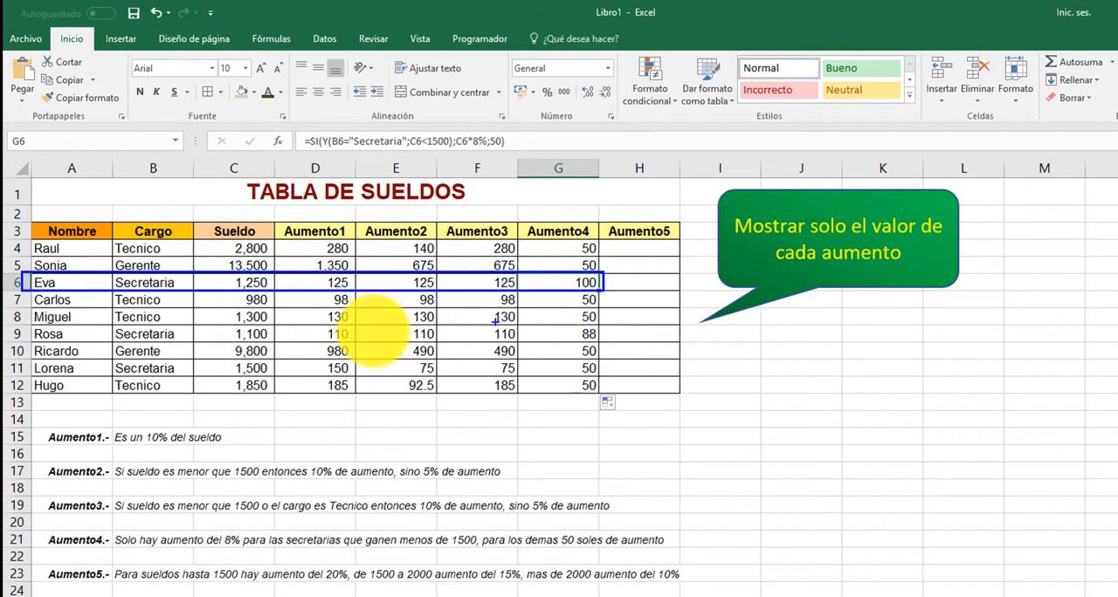
pyautogui.moveTo(18, 325)
pyautogui.mouseDown()
pyautogui.moveTo(200, 353)
pyautogui.moveTo(602, 343)
pyautogui.mouseUp()
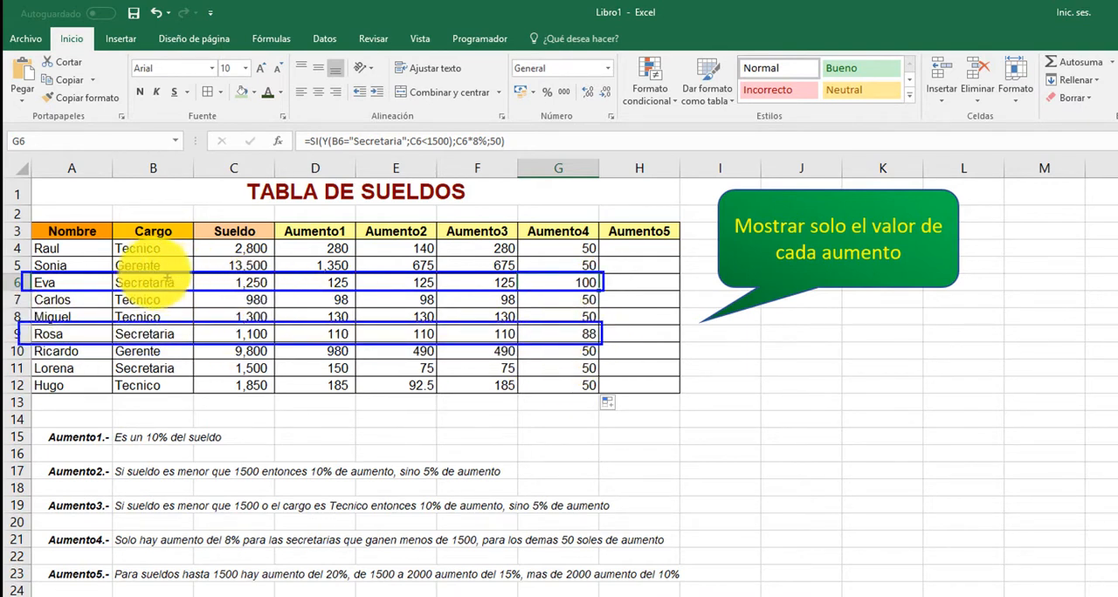
pyautogui.moveTo(146, 264)
pyautogui.mouseDown()
pyautogui.moveTo(153, 89)
pyautogui.moveTo(154, 134)
pyautogui.mouseUp()
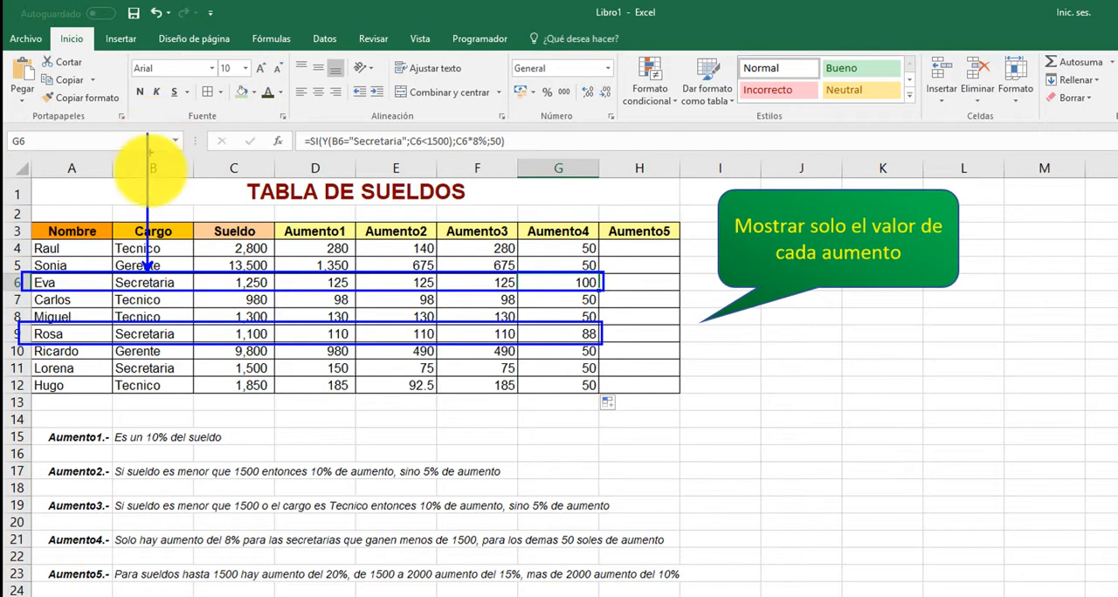
pyautogui.moveTo(270, 170); pyautogui.dragTo(281, 136)
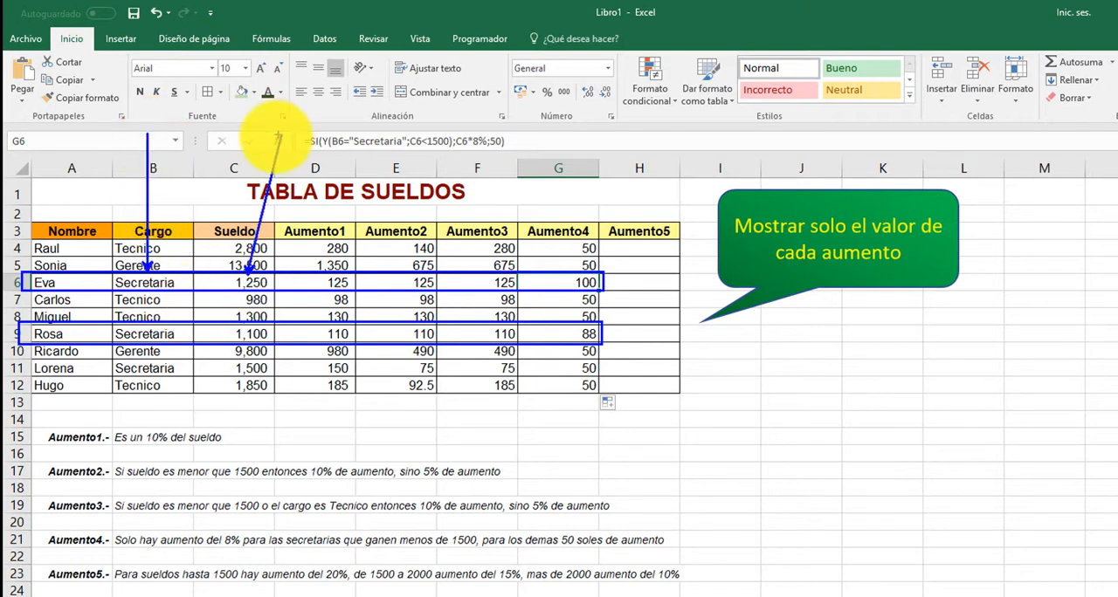
pyautogui.moveTo(157, 340); pyautogui.dragTo(162, 362)
pyautogui.moveTo(246, 342); pyautogui.dragTo(254, 348)
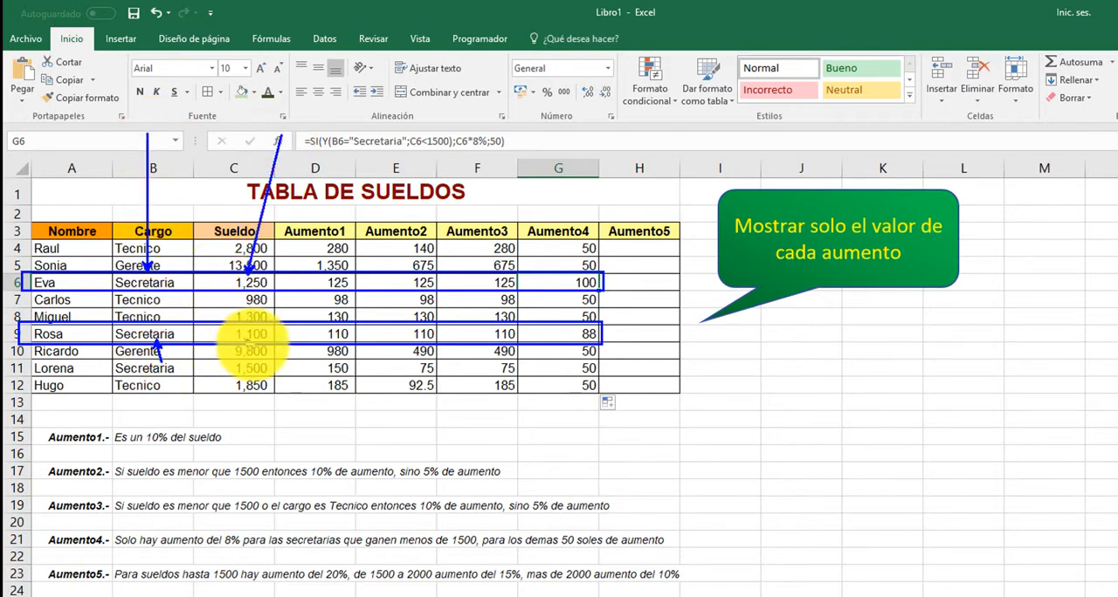
pyautogui.moveTo(23, 362)
pyautogui.mouseDown()
pyautogui.moveTo(197, 377)
pyautogui.moveTo(149, 468)
pyautogui.moveTo(91, 483)
pyautogui.mouseUp()
pyautogui.press('Escape')
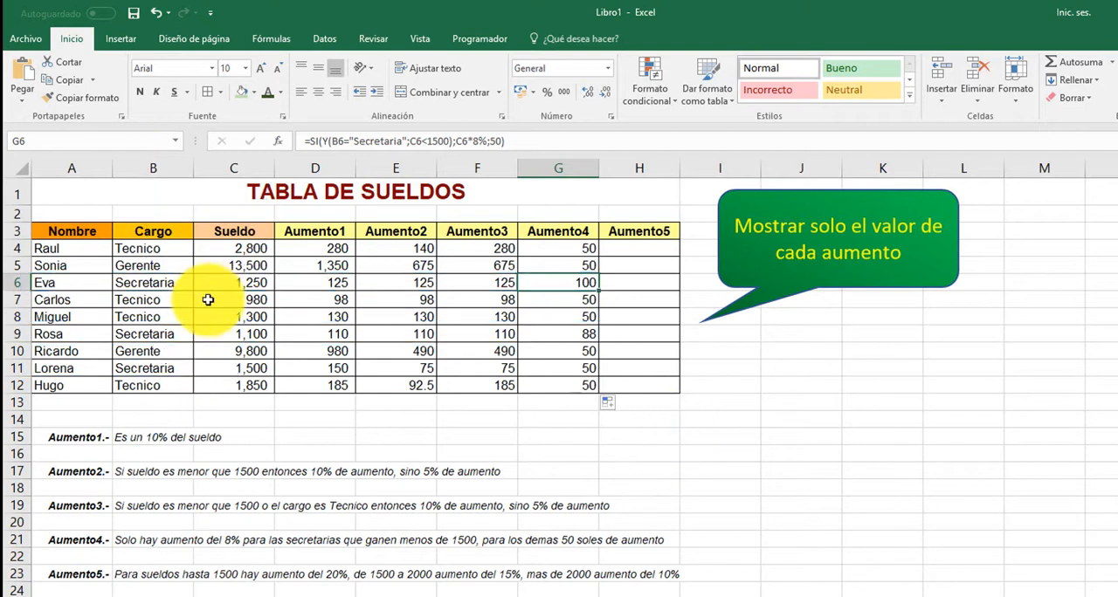
# Step: Select H4 and examine the salary brackets and percentages of the Aumento5 rule in row 23
pyautogui.click(639, 250)
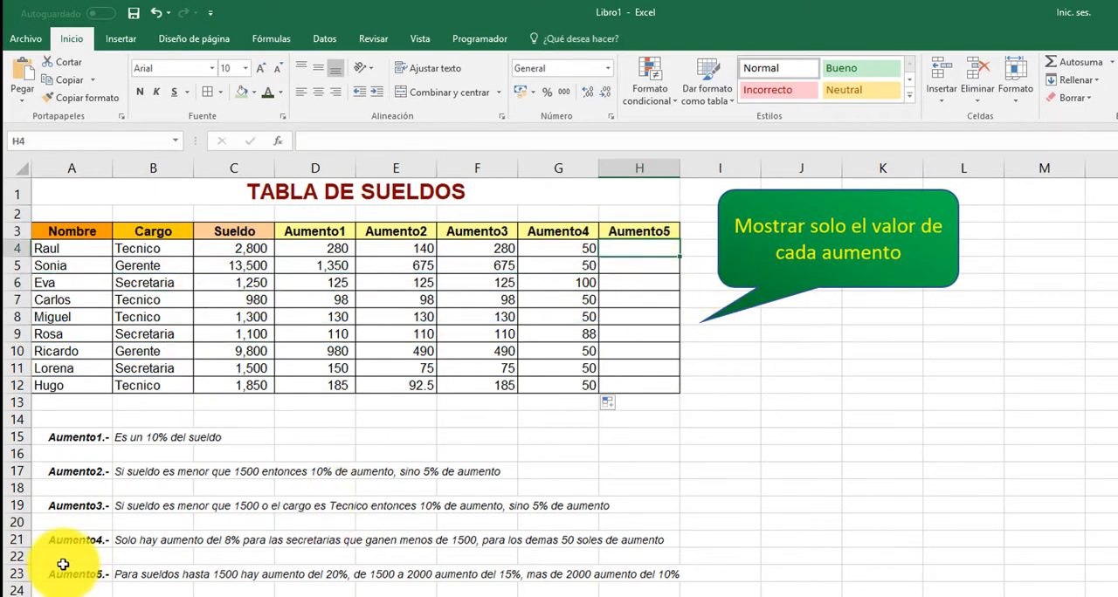
pyautogui.moveTo(9, 558)
pyautogui.mouseDown()
pyautogui.moveTo(132, 588)
pyautogui.moveTo(725, 596)
pyautogui.mouseUp()
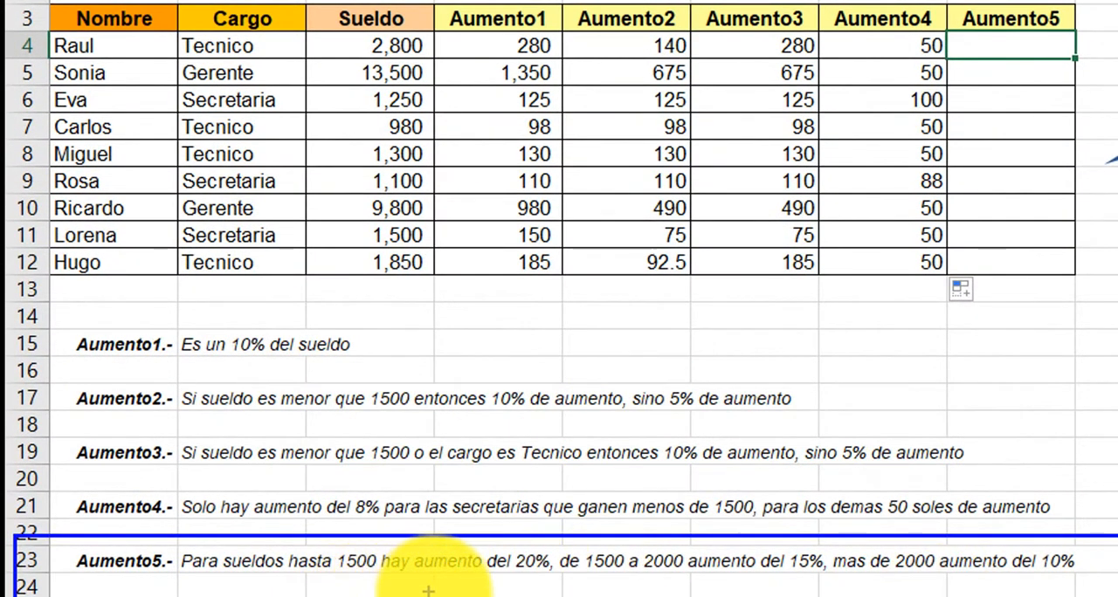
pyautogui.moveTo(529, 535); pyautogui.dragTo(530, 403)
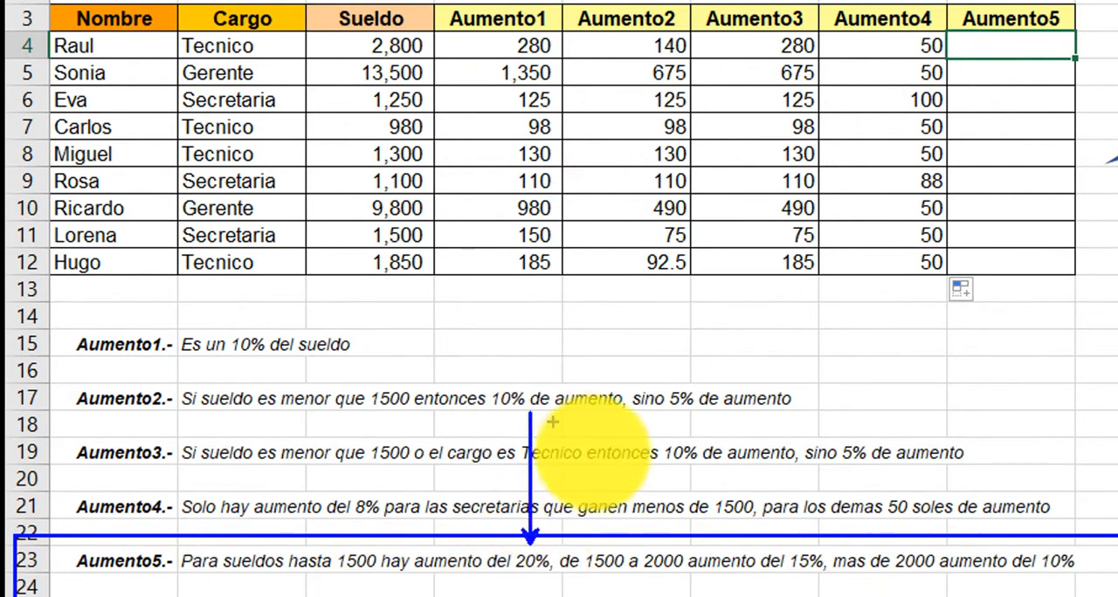
pyautogui.moveTo(552, 542)
pyautogui.mouseDown()
pyautogui.moveTo(656, 594)
pyautogui.moveTo(680, 577)
pyautogui.moveTo(826, 581)
pyautogui.mouseUp()
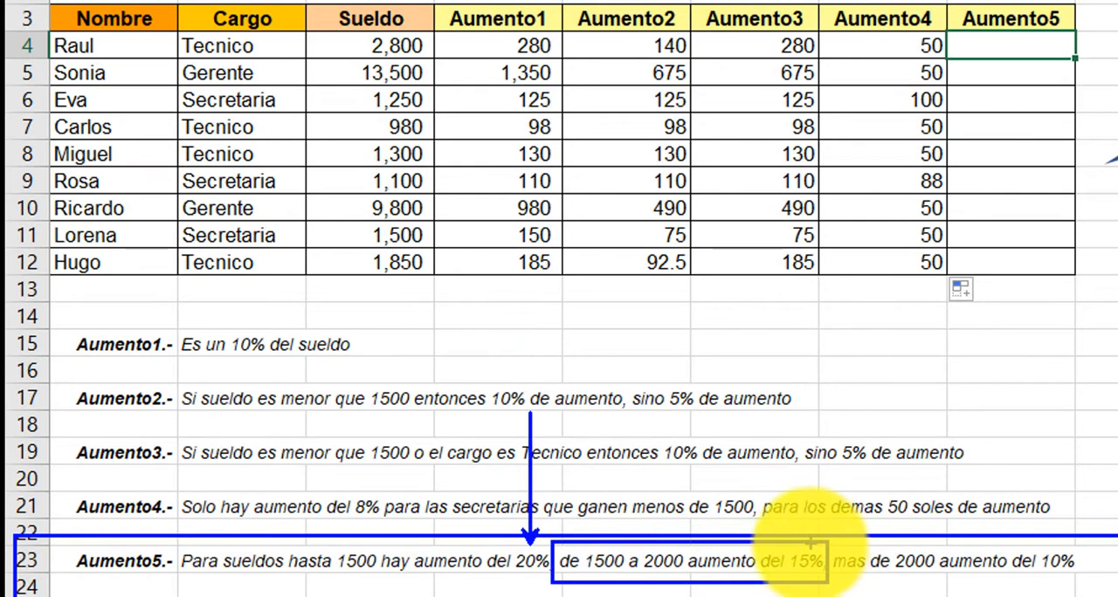
pyautogui.moveTo(876, 359)
pyautogui.mouseDown()
pyautogui.moveTo(811, 544)
pyautogui.moveTo(1115, 583)
pyautogui.moveTo(1116, 548)
pyautogui.mouseUp()
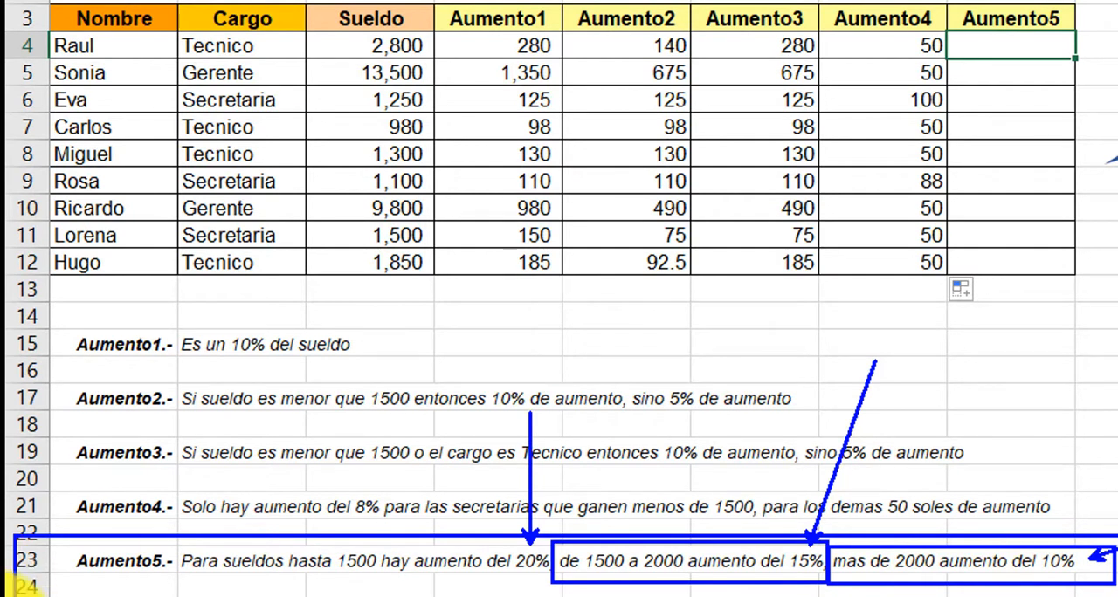
# Step: Compare the Sueldo column with the three salary brackets of the Aumento5 rule in row 23
pyautogui.press('Escape')
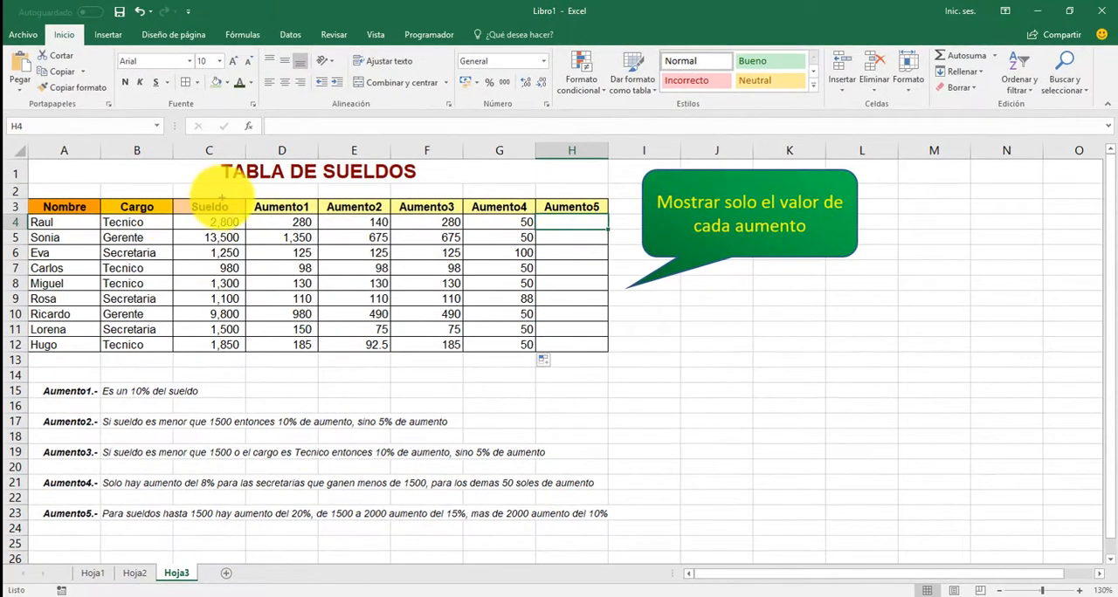
pyautogui.moveTo(237, 203); pyautogui.dragTo(238, 34)
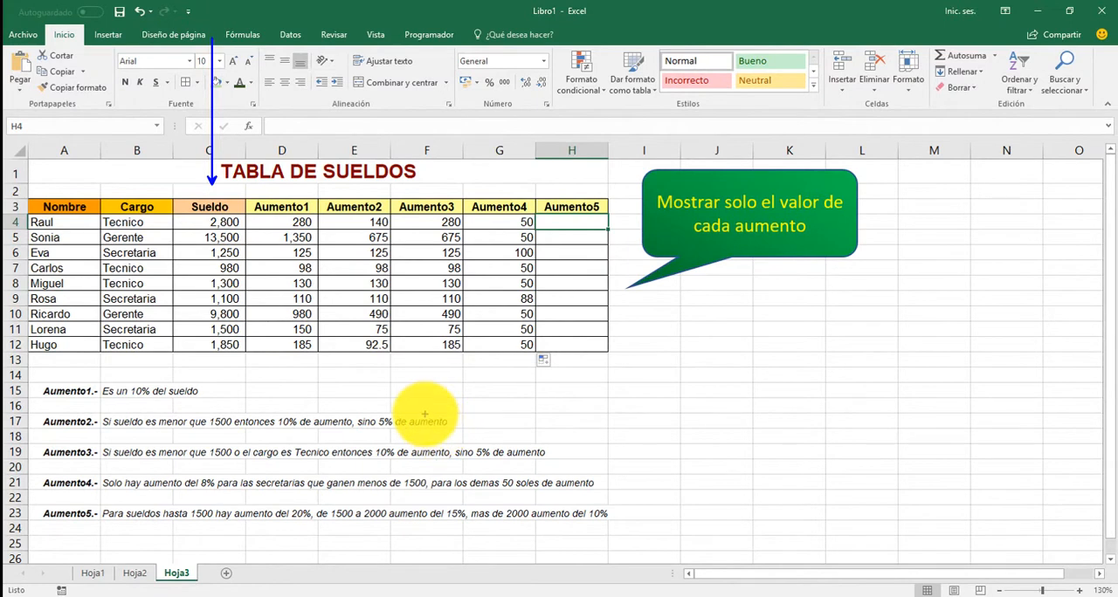
pyautogui.moveTo(231, 477); pyautogui.dragTo(212, 502)
pyautogui.moveTo(251, 403); pyautogui.dragTo(255, 351)
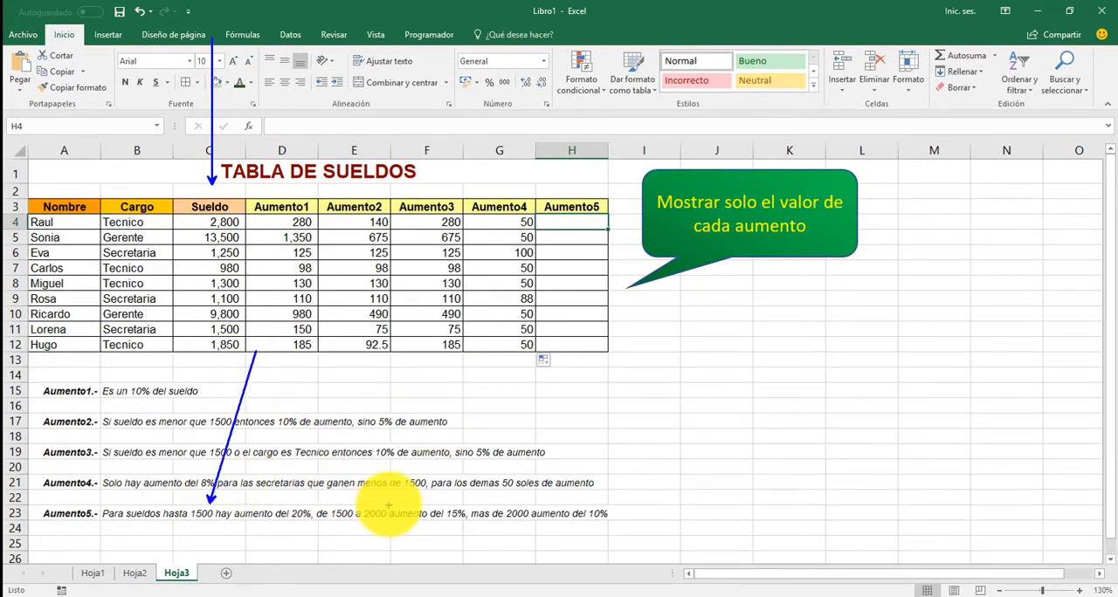
pyautogui.moveTo(323, 501); pyautogui.dragTo(384, 524)
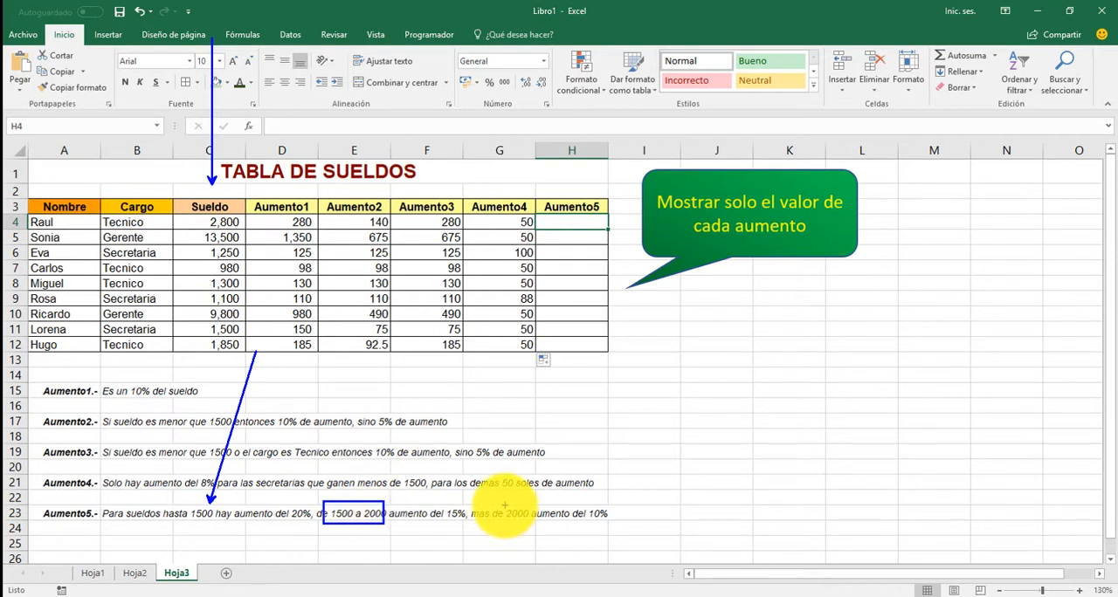
pyautogui.moveTo(467, 504); pyautogui.dragTo(543, 528)
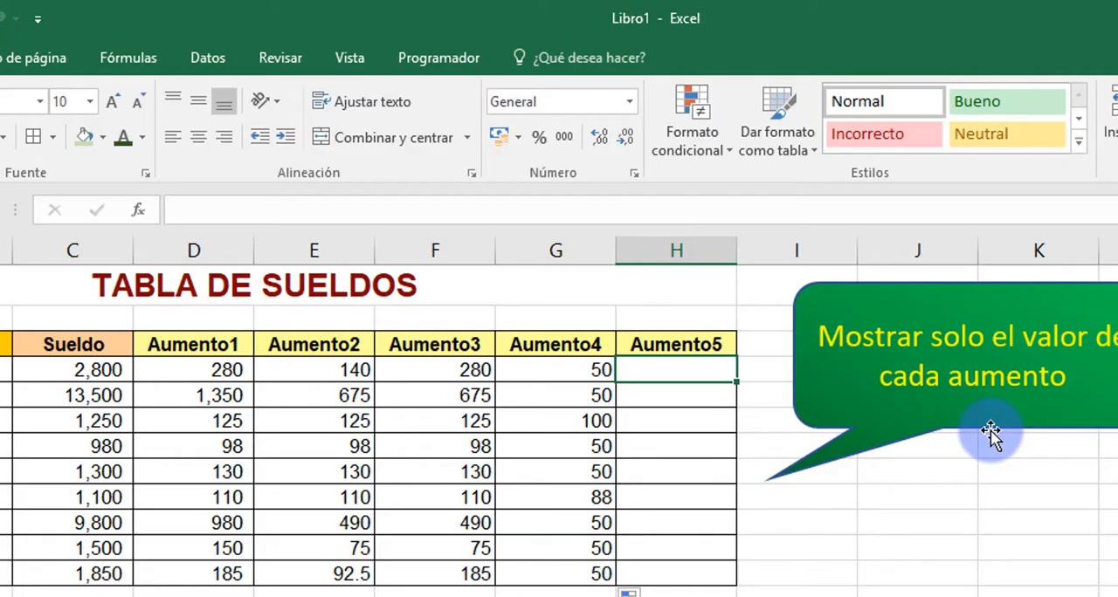
# Step: Start an SI formula in H4 that tests C4<1500 and returns C4*20% when true
pyautogui.write('=')
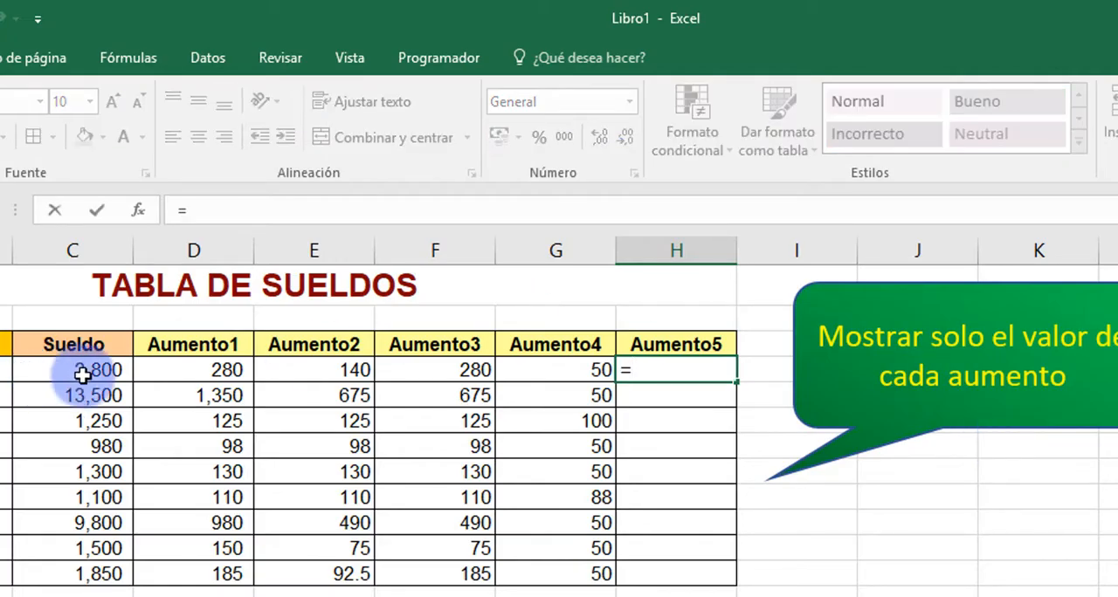
pyautogui.write('si')
pyautogui.press('Tab')
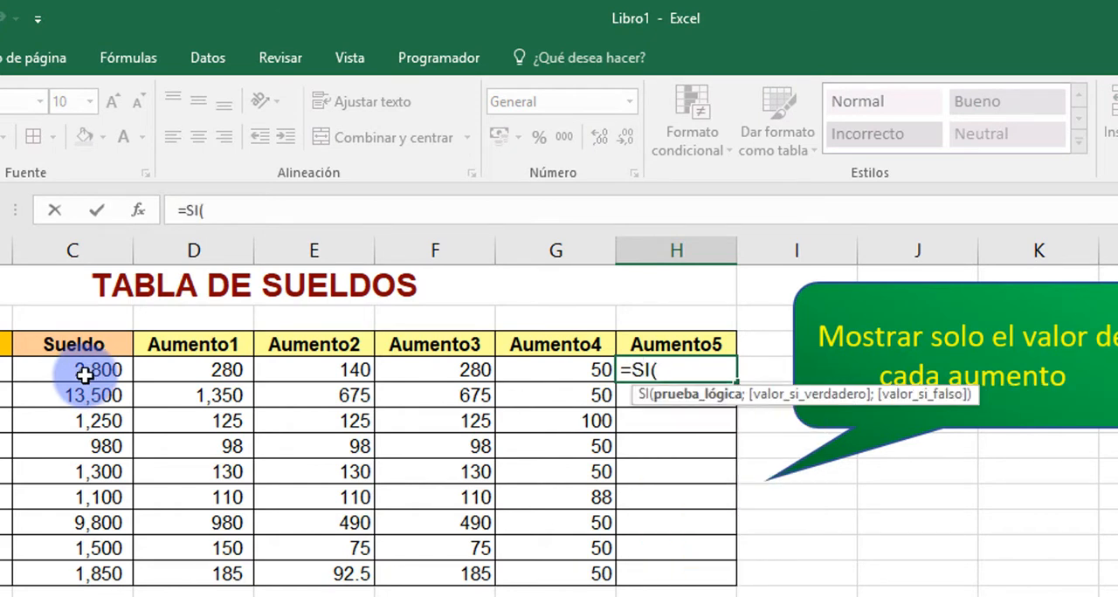
pyautogui.click(81, 374)
pyautogui.write('<')
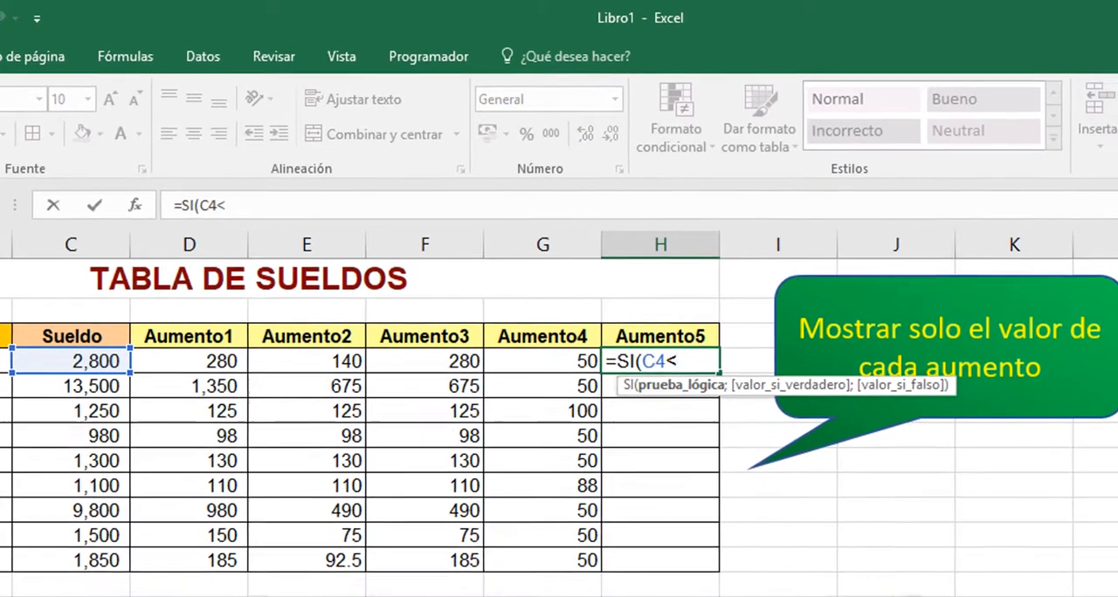
pyautogui.write('1500')
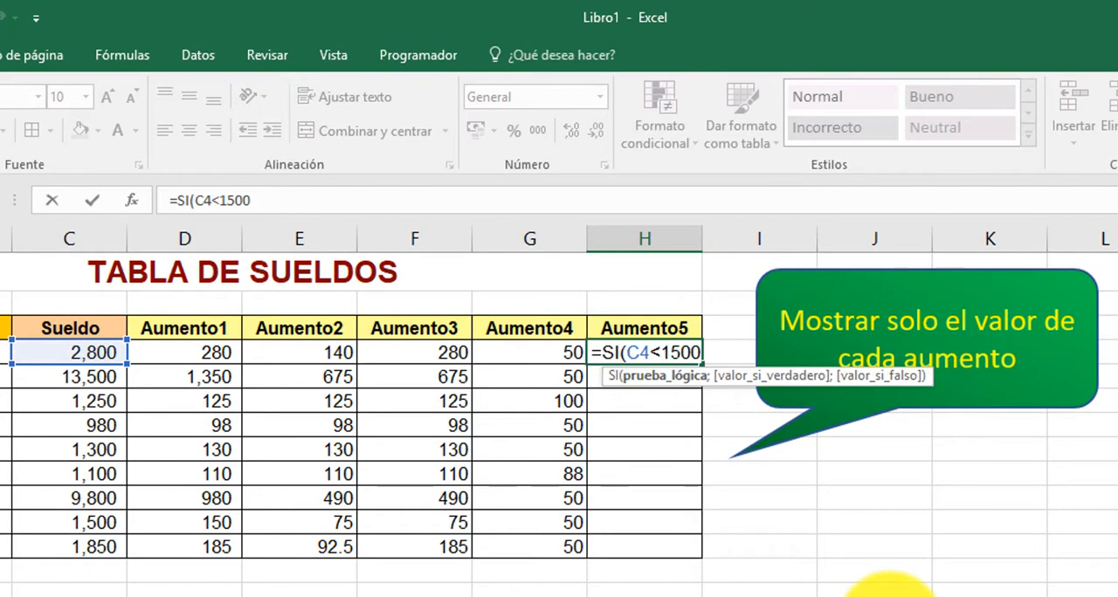
pyautogui.write(';')
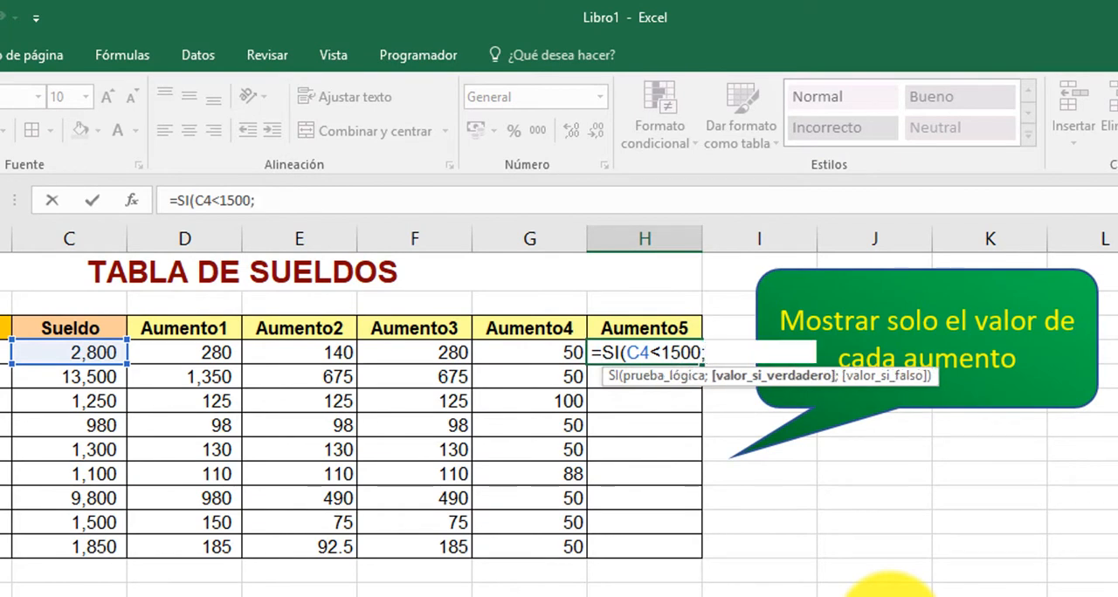
pyautogui.click(80, 348)
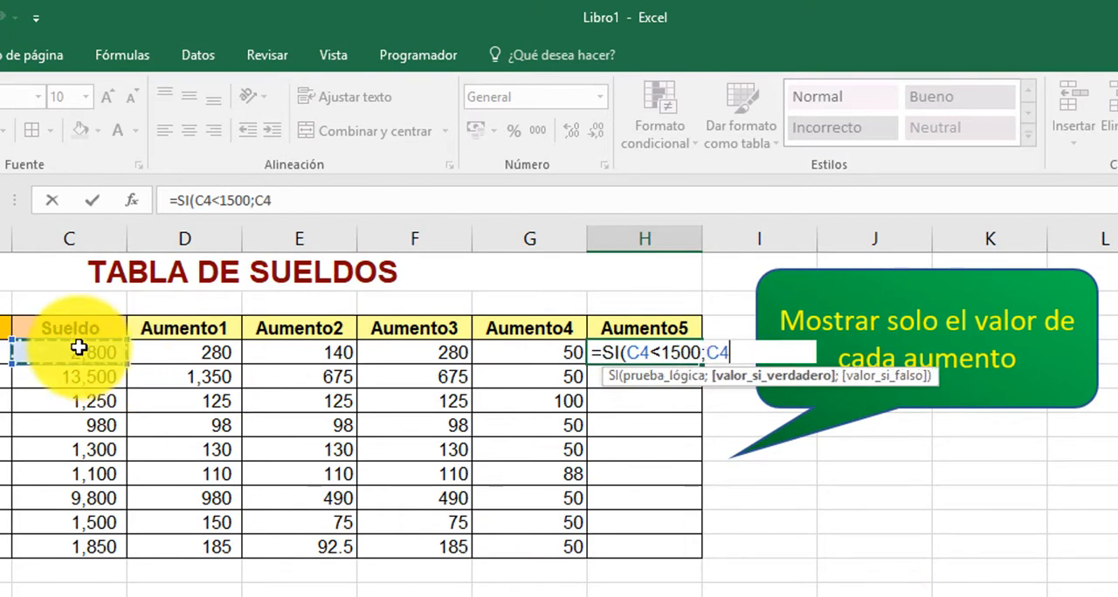
pyautogui.write('*20')
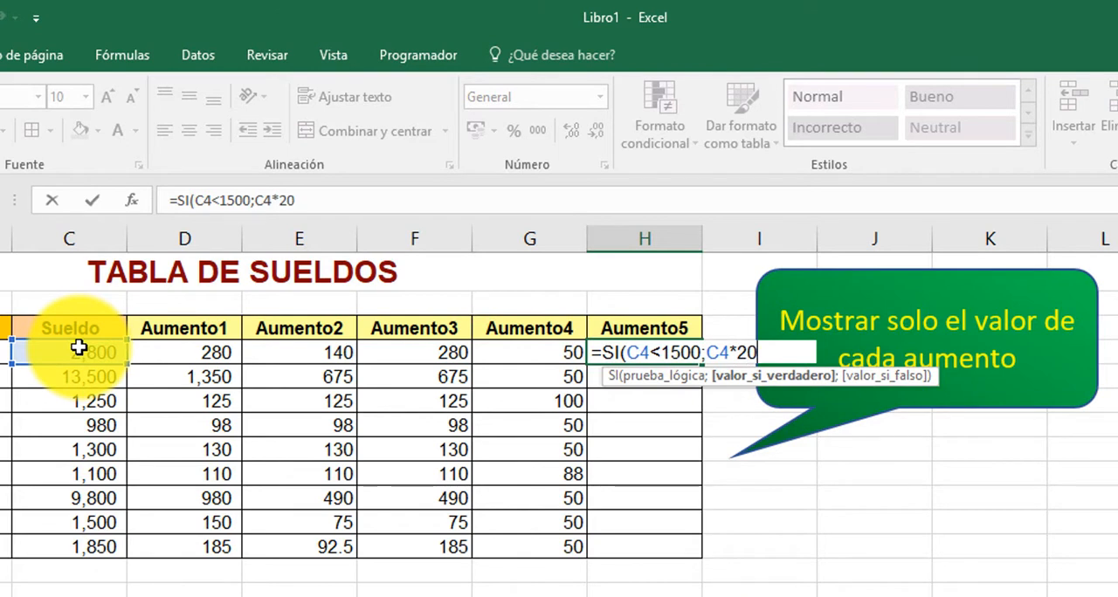
pyautogui.write('%')
pyautogui.write(';')
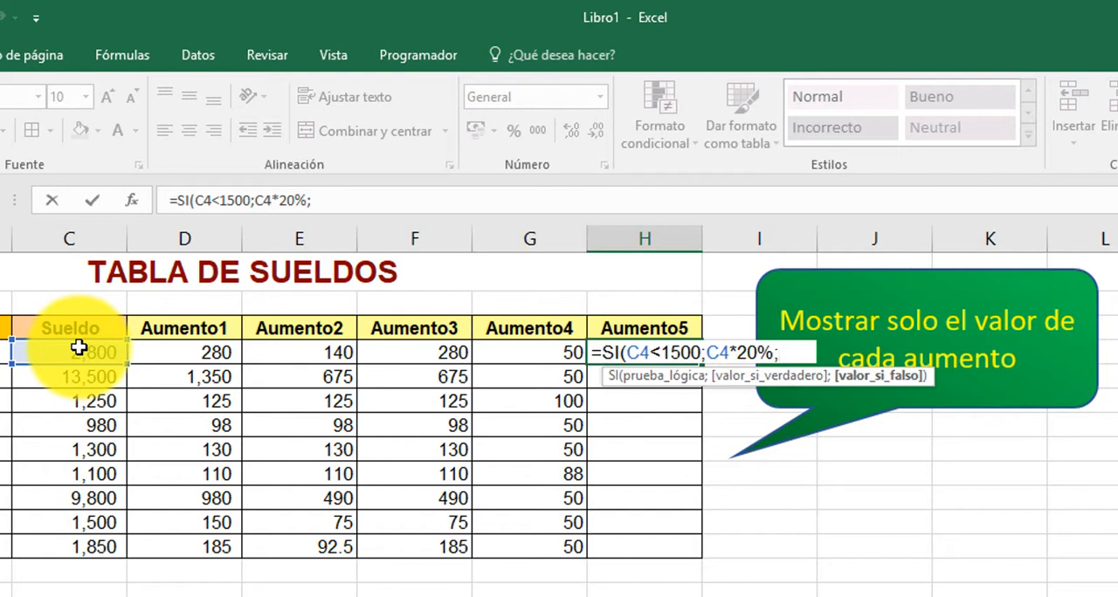
# Step: Nest a second SI as the false value in H4, testing C4<=2000 and returning C4*15% when true
pyautogui.write('SI(')
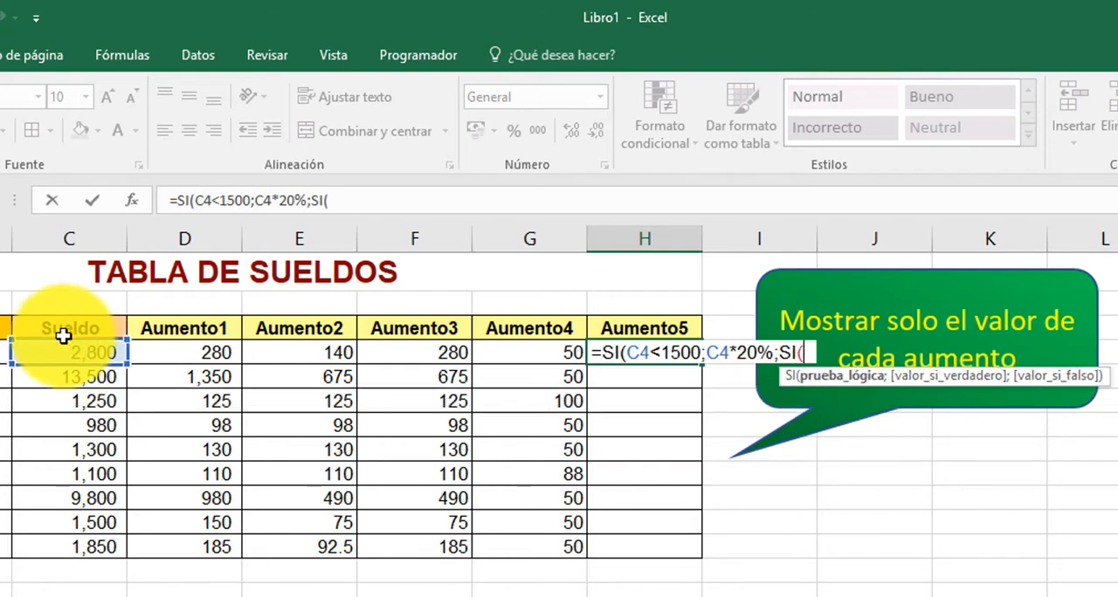
pyautogui.click(83, 350)
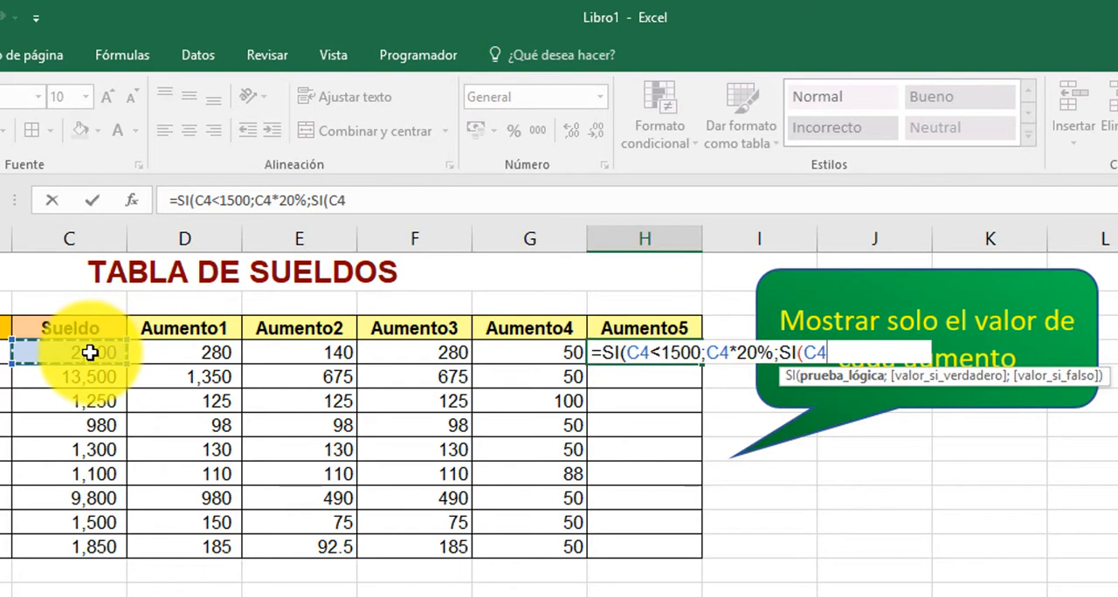
pyautogui.write('<=2000')
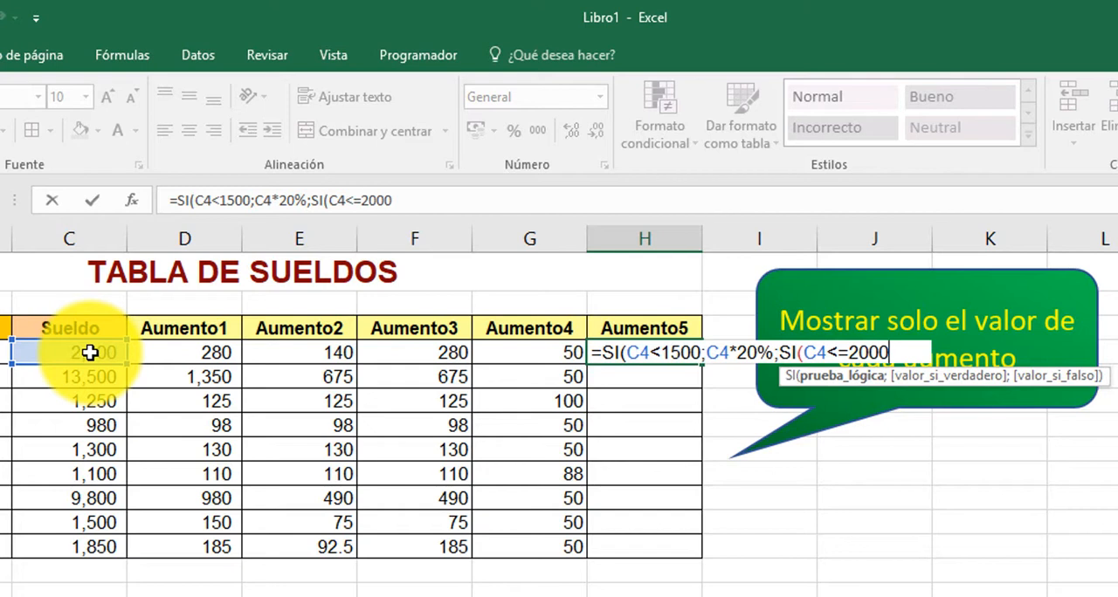
pyautogui.write(';')
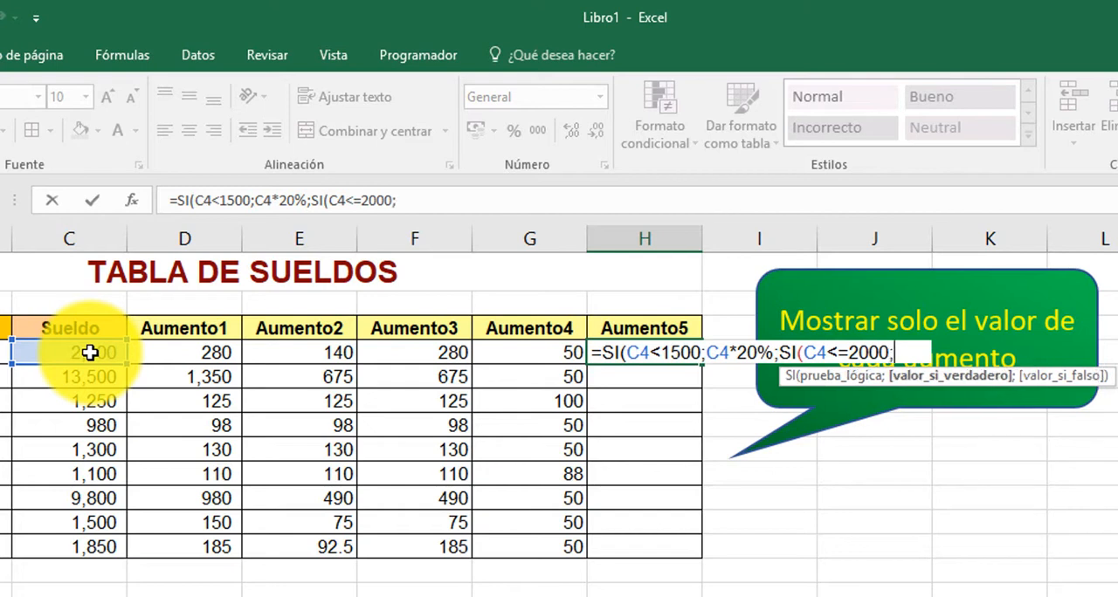
pyautogui.click(90, 352)
pyautogui.write('*15%')
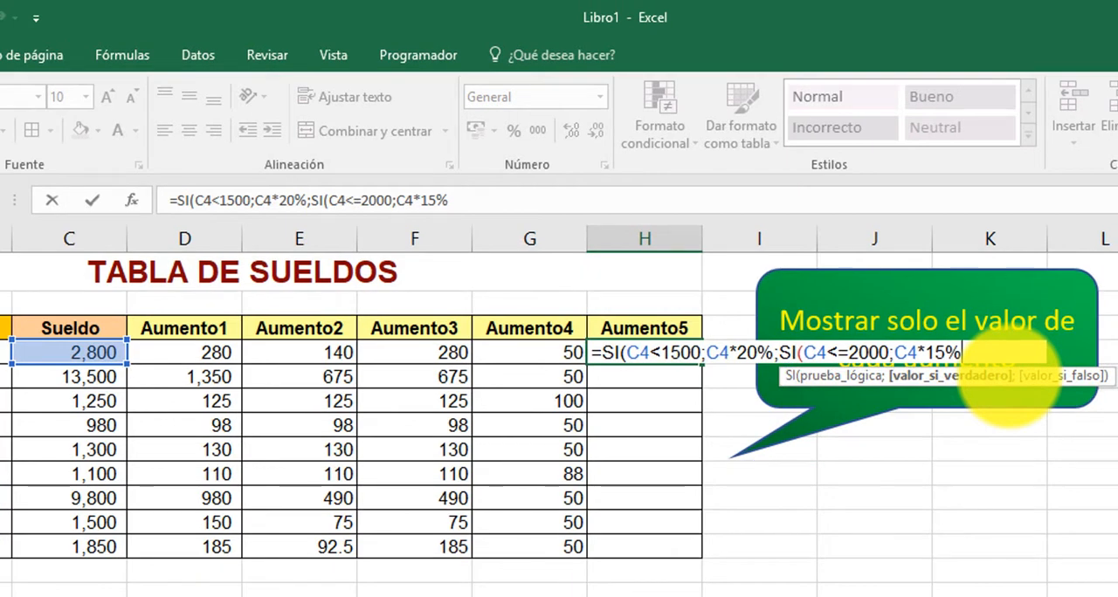
pyautogui.write(';')
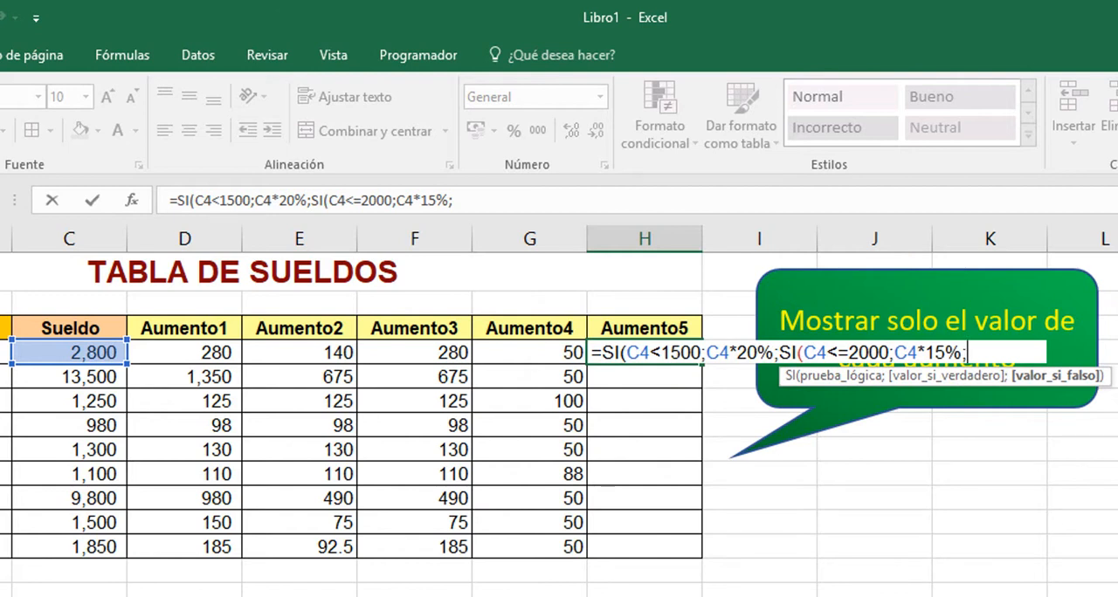
# Step: Add C4*10% as the nested SI's false value, close both functions and commit the Aumento5 formula in H4
pyautogui.click(71, 347)
pyautogui.write('*10%')
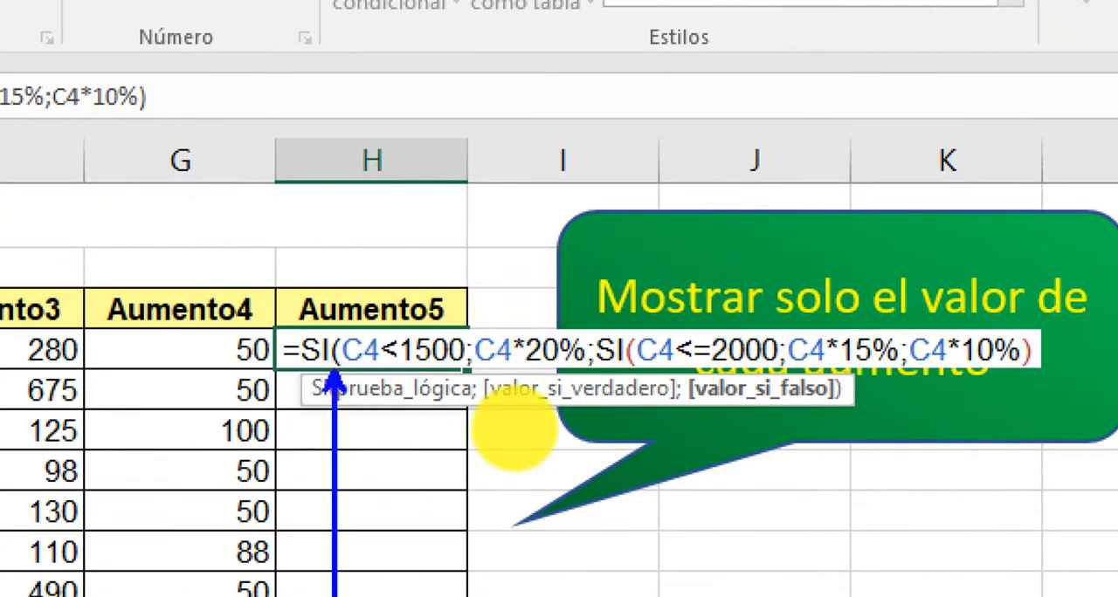
pyautogui.write(')')
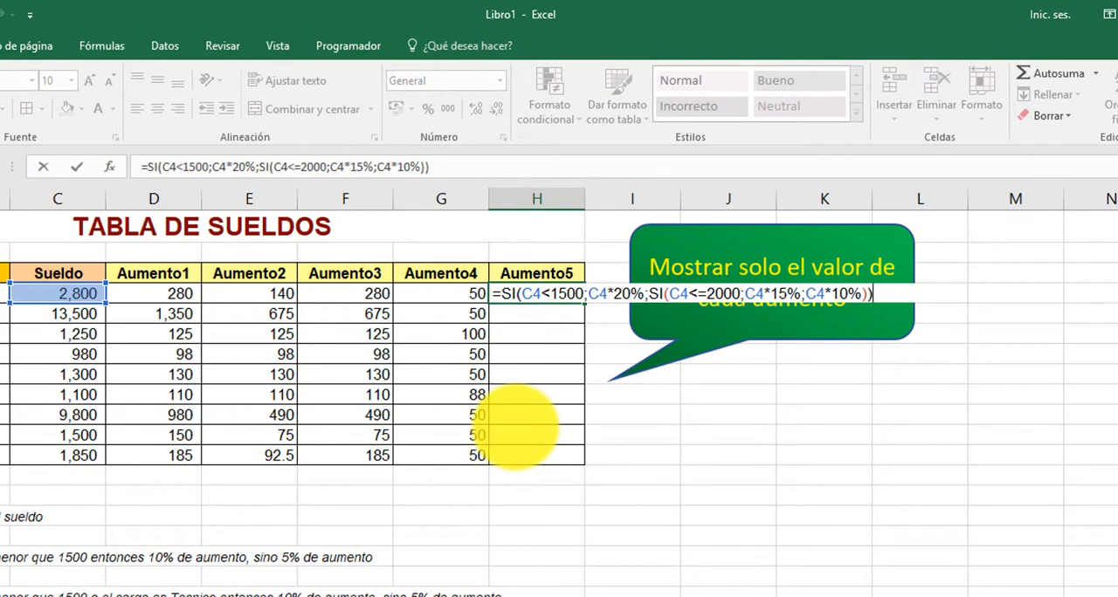
pyautogui.press('Return')
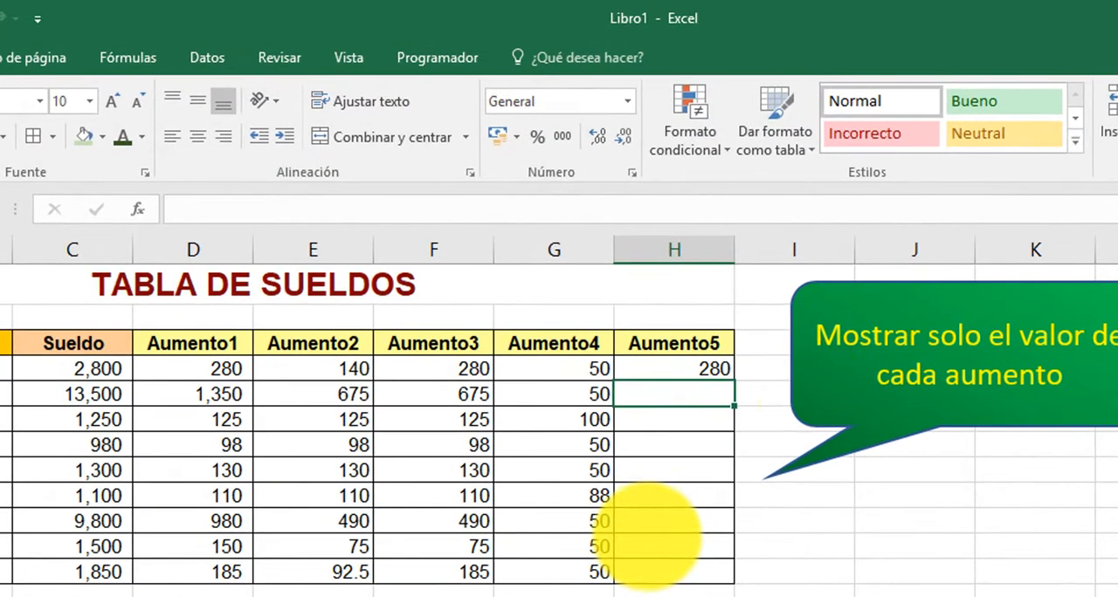
# Step: Check the H4 result against the sueldo in C4 and fill the Aumento5 formula down through H12
pyautogui.click(696, 365)
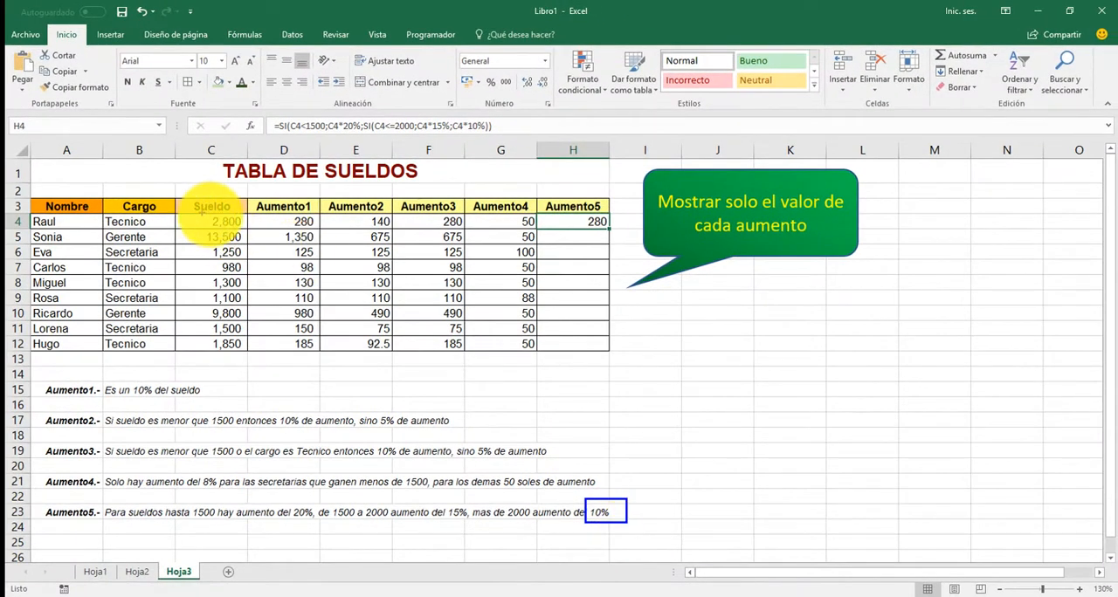
pyautogui.moveTo(201, 214); pyautogui.dragTo(249, 230)
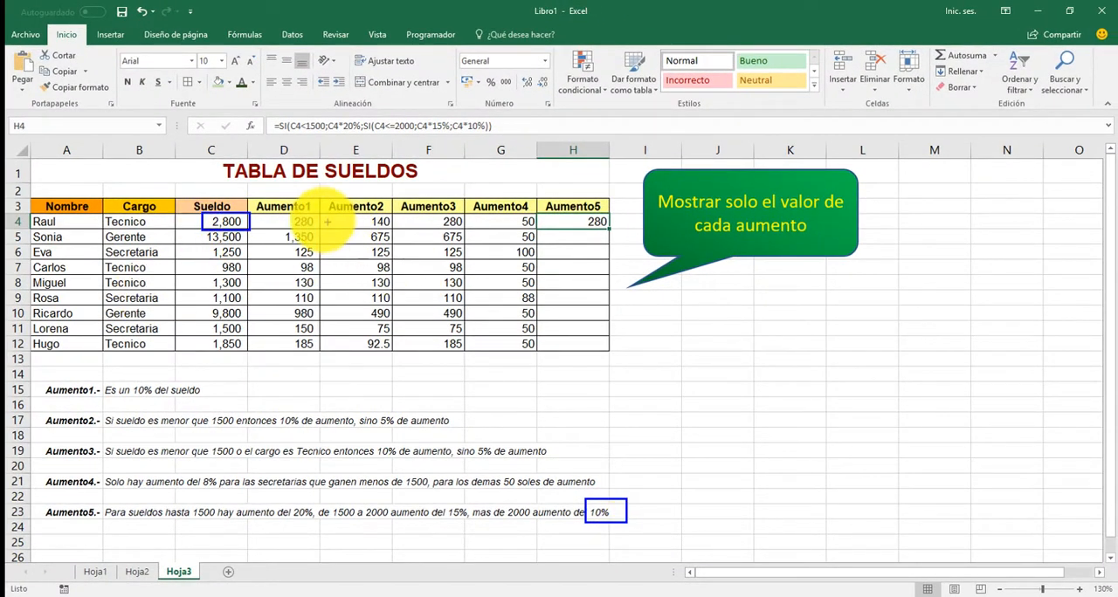
pyautogui.moveTo(317, 212); pyautogui.dragTo(433, 161)
pyautogui.press('Escape')
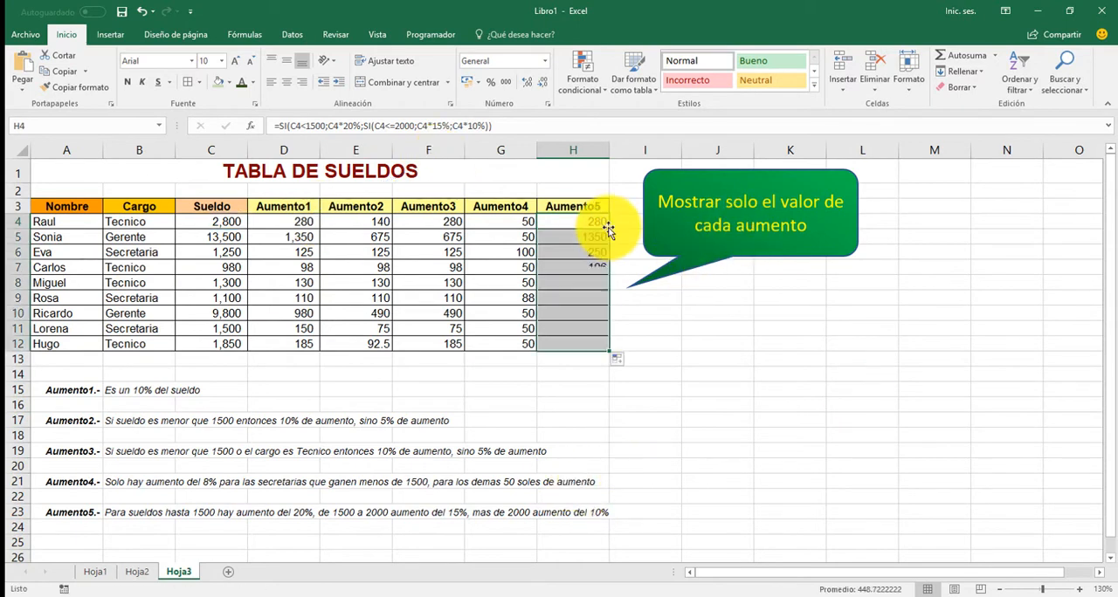
pyautogui.doubleClick(609, 228)
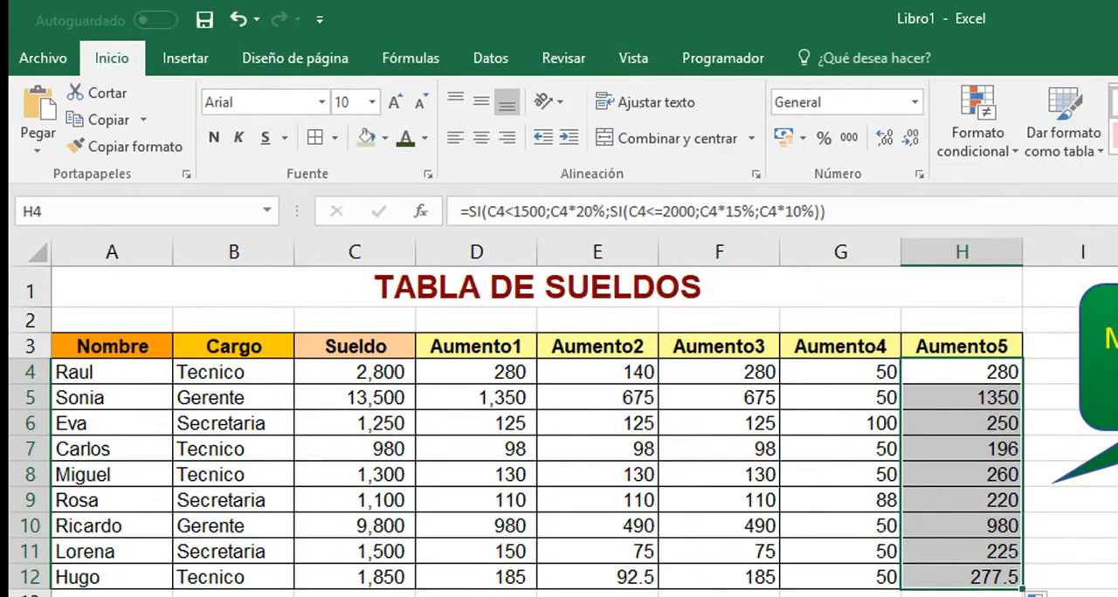
pyautogui.click(638, 439)
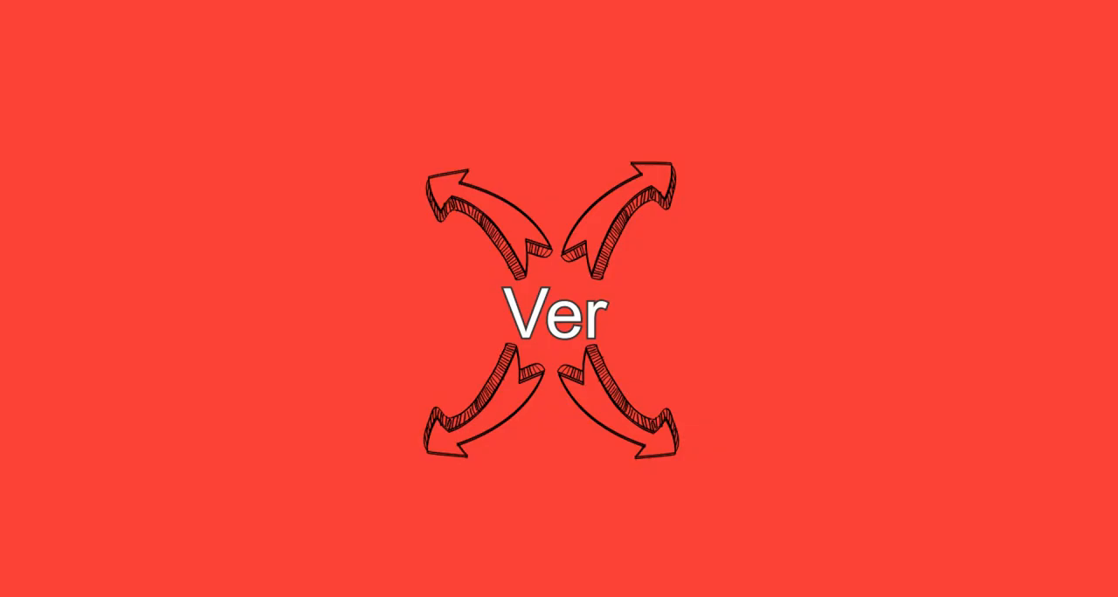